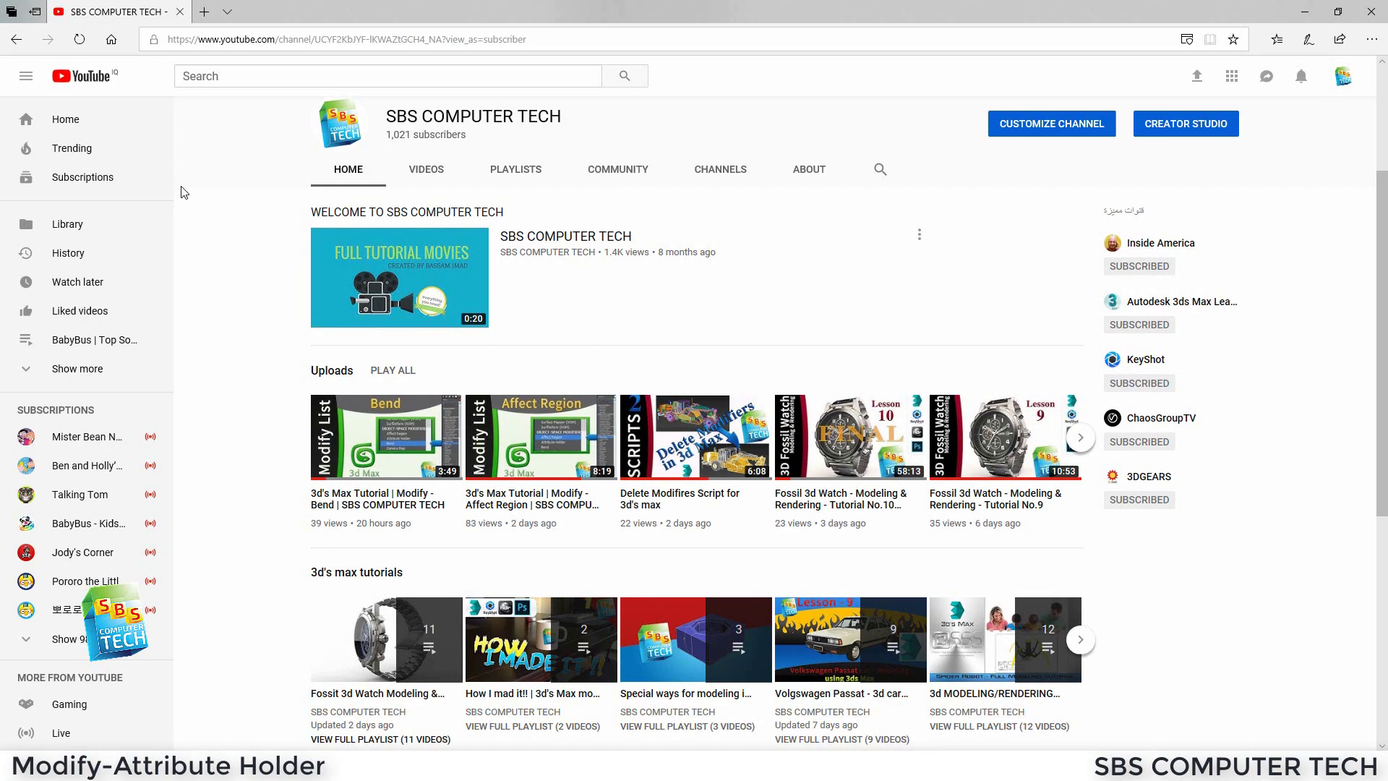
- Switch to 3ds Max, maximize the Perspective view and create a tall box about 5.1 long, 5.2 wide and 59.3 high
{"action": "left_click", "coordinate": [1306, 10]}
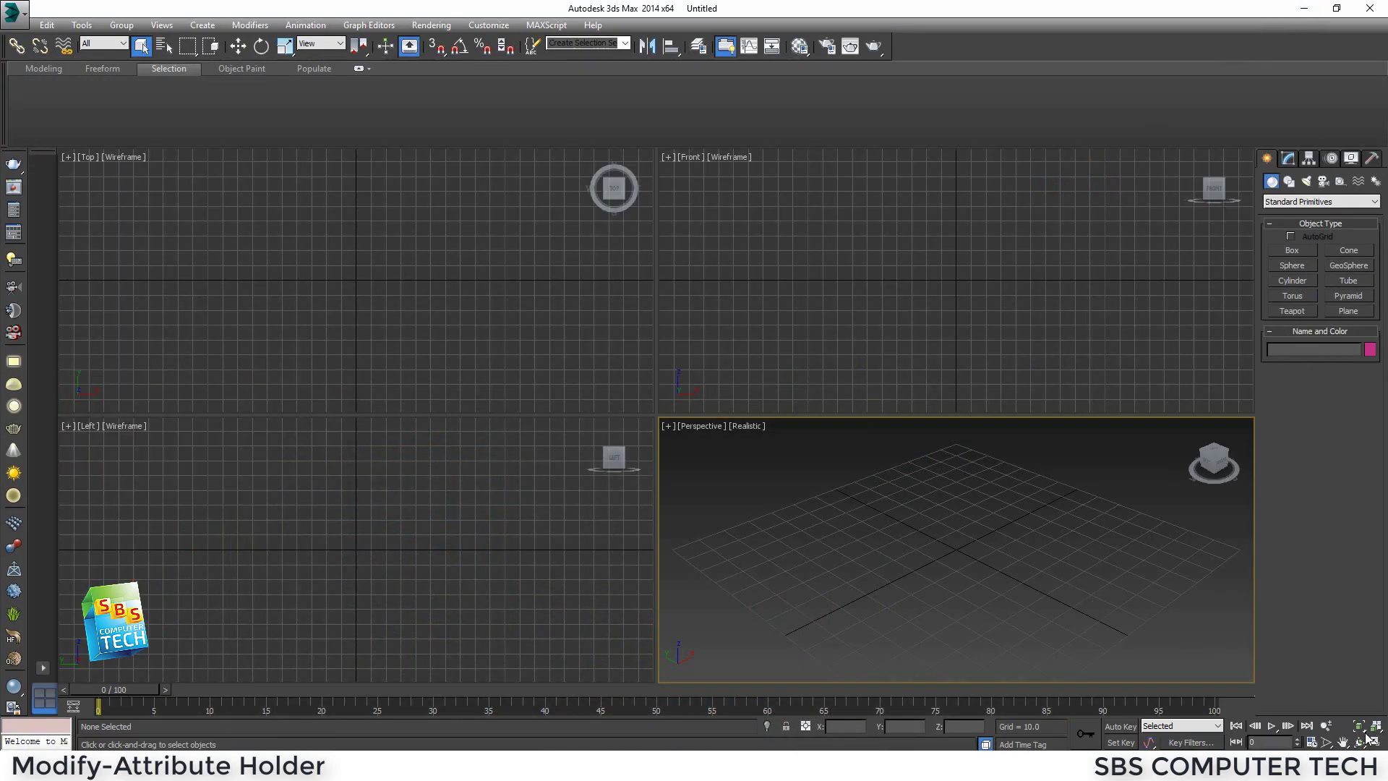
{"action": "key", "text": "alt+w"}
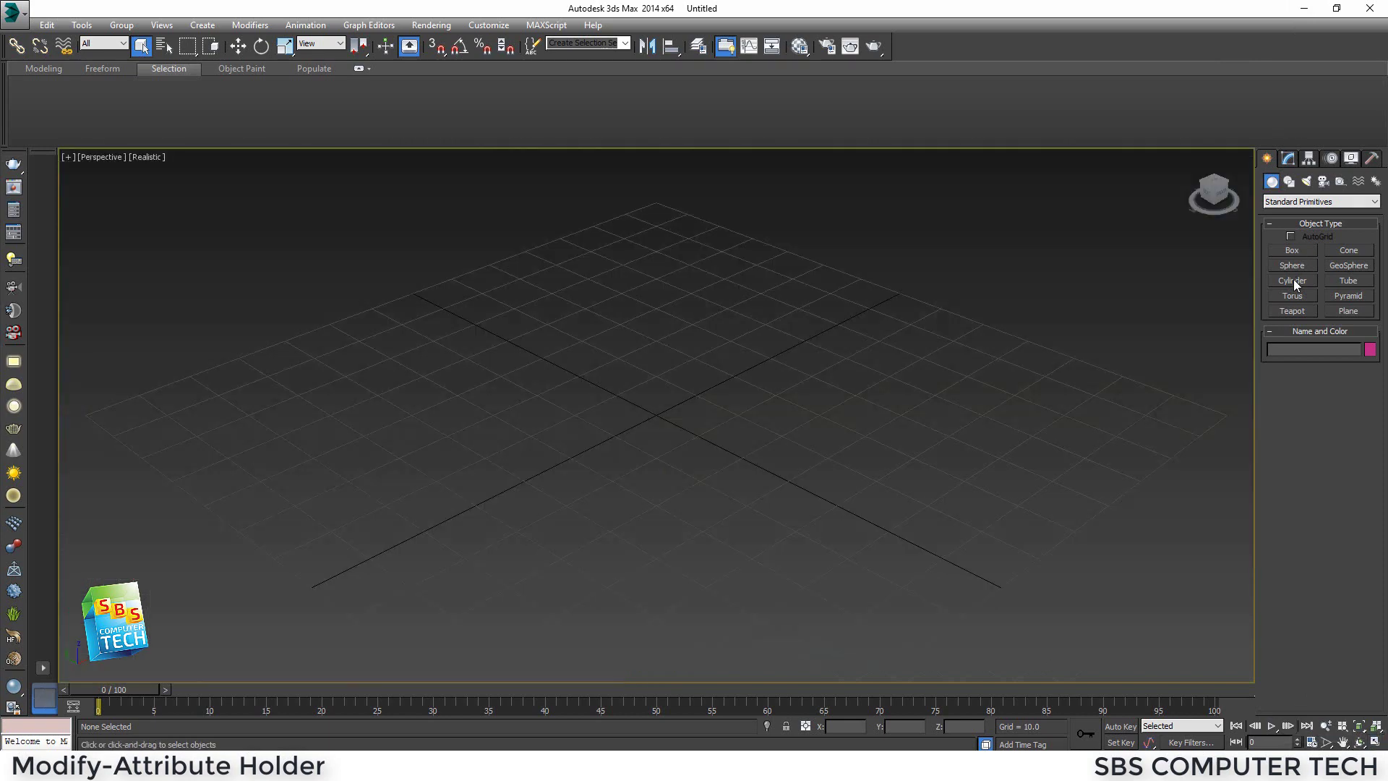
{"action": "left_click", "coordinate": [1292, 250]}
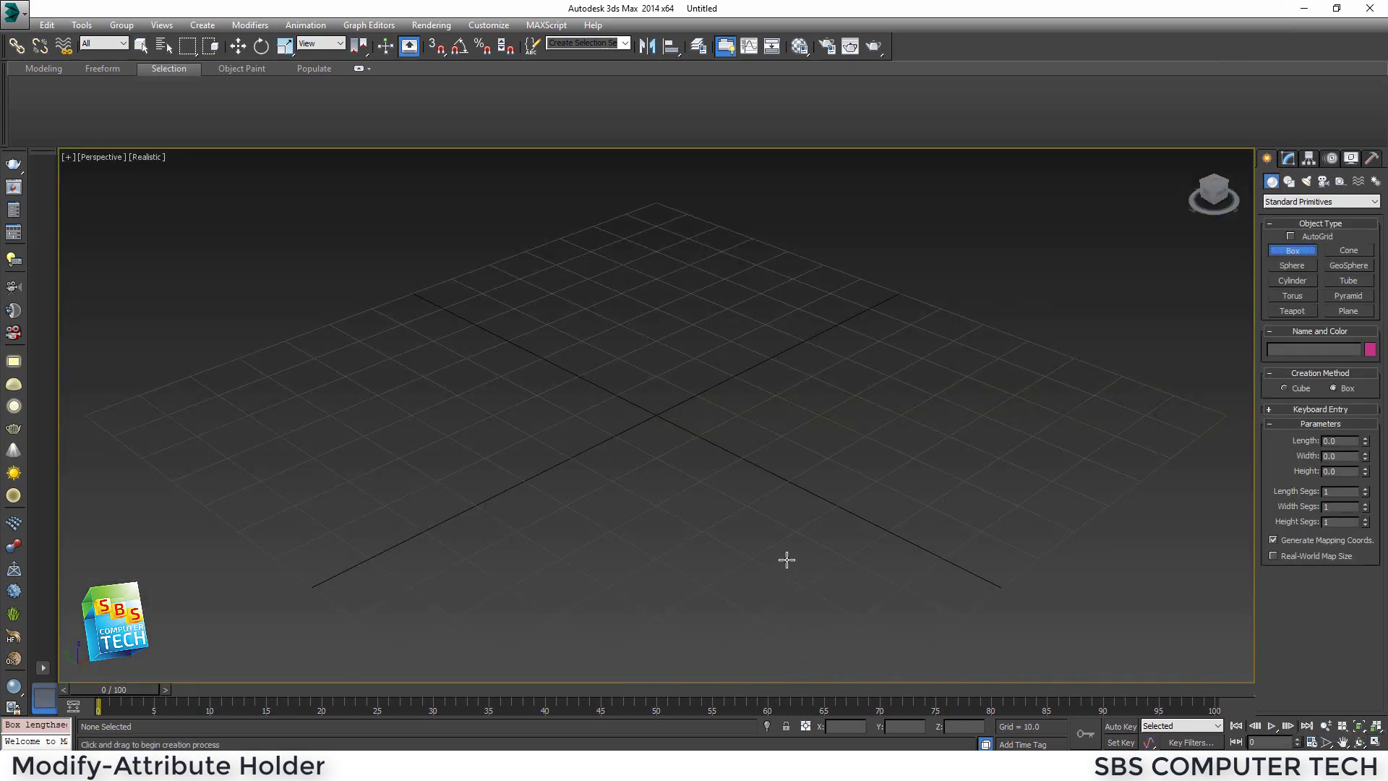
{"action": "mouse_move", "coordinate": [787, 557]}
{"action": "left_mouse_down"}
{"action": "mouse_move", "coordinate": [756, 539]}
{"action": "mouse_move", "coordinate": [767, 547]}
{"action": "left_mouse_up"}
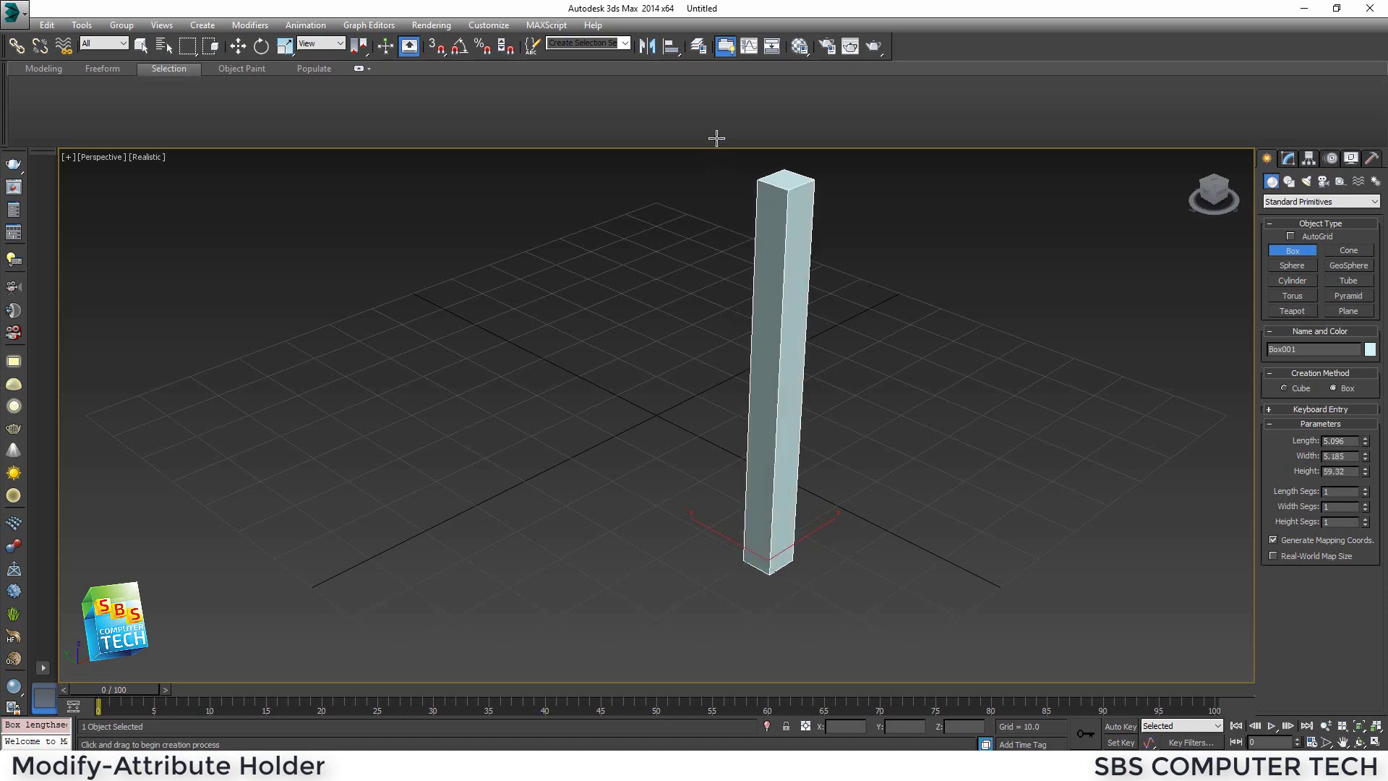
{"action": "left_click", "coordinate": [238, 45]}
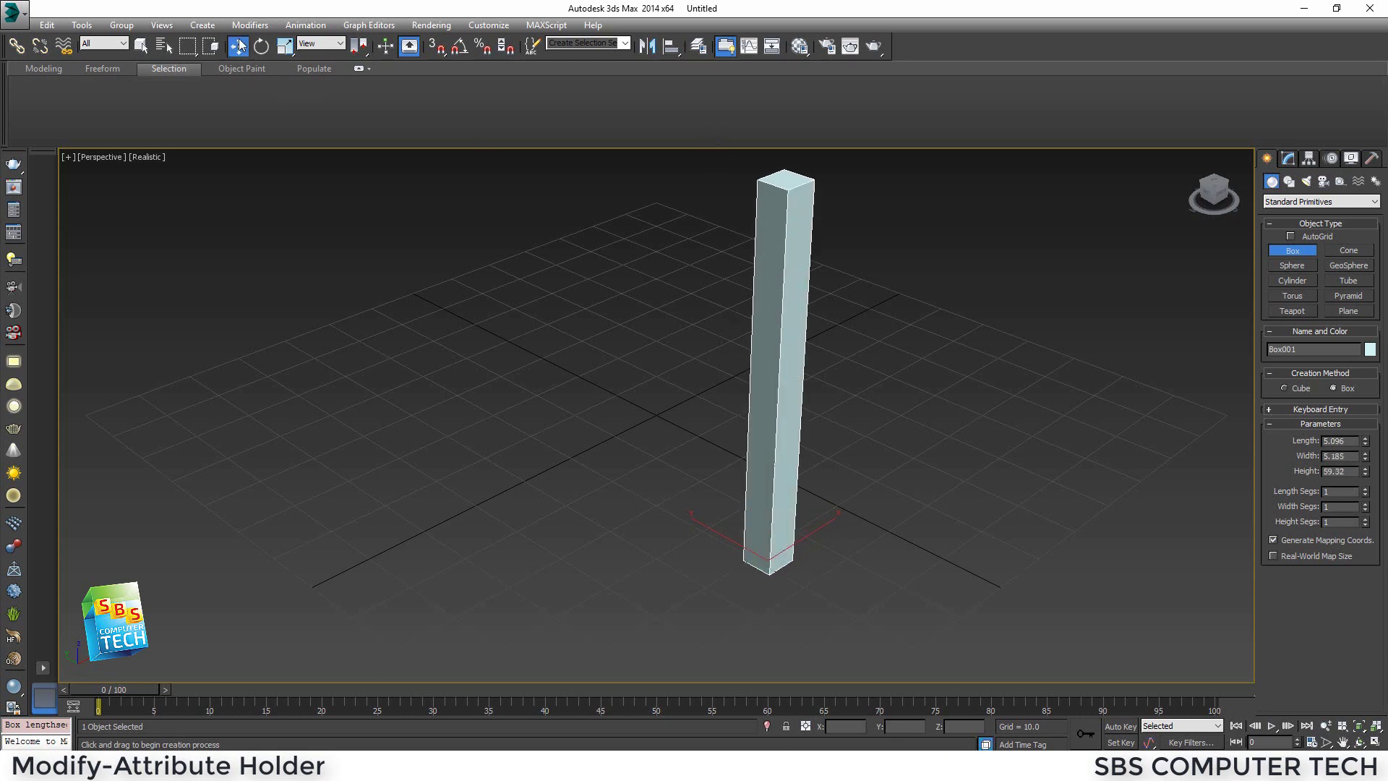
- Convert the tall box to an Editable Poly
{"action": "right_click", "coordinate": [804, 342]}
{"action": "mouse_move", "coordinate": [918, 475]}
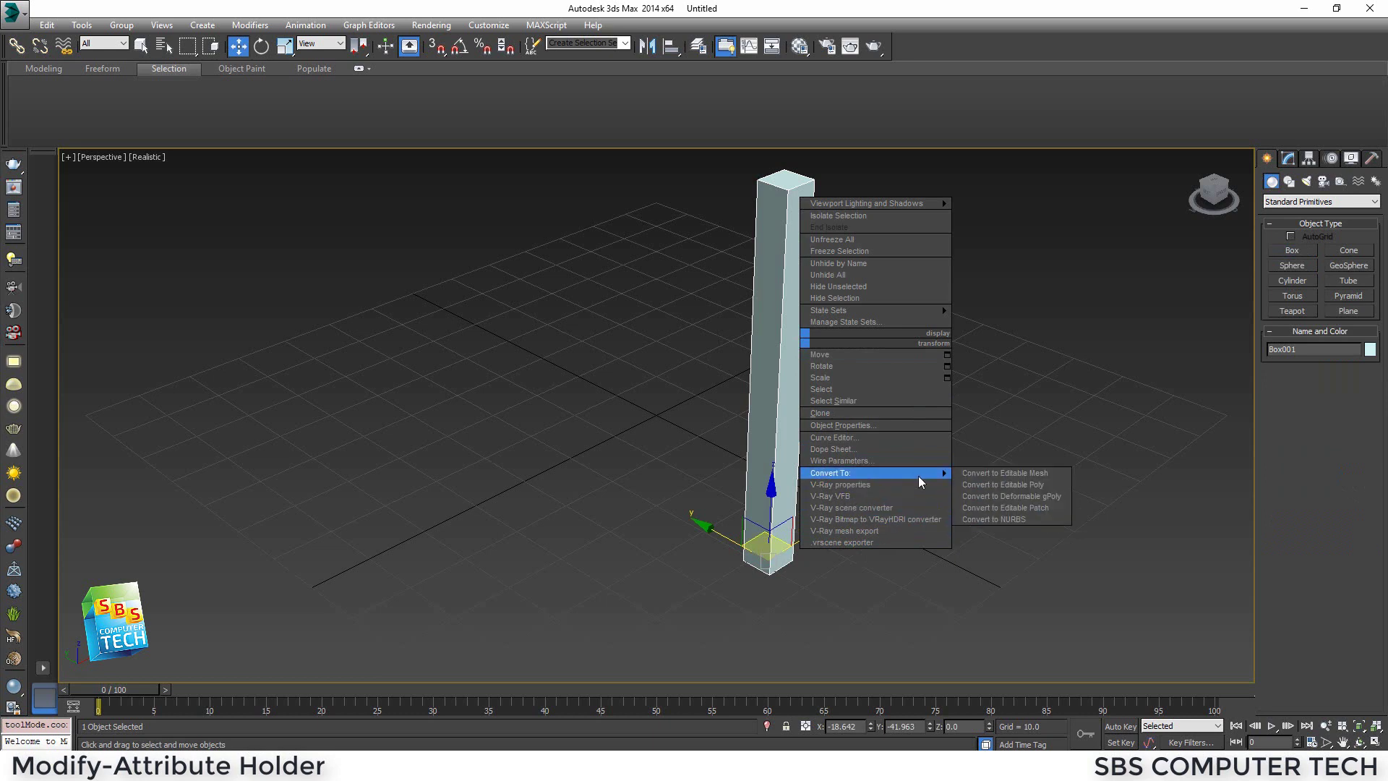
{"action": "left_click", "coordinate": [998, 486]}
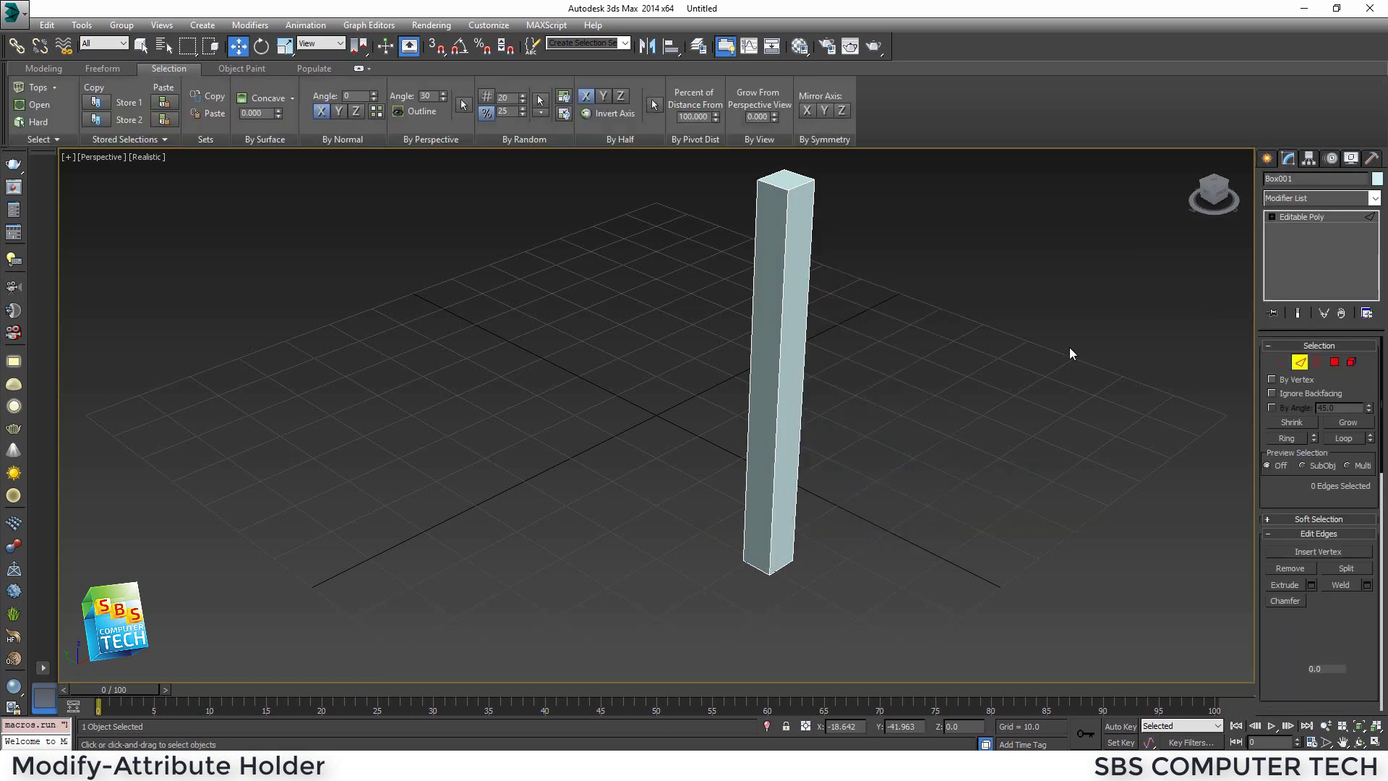
- Connect the box's four vertical edges with 10 evenly spaced segments and leave edge editing
{"action": "left_click_drag", "start_coordinate": [1069, 352], "coordinate": [727, 383]}
{"action": "left_click", "coordinate": [1366, 619]}
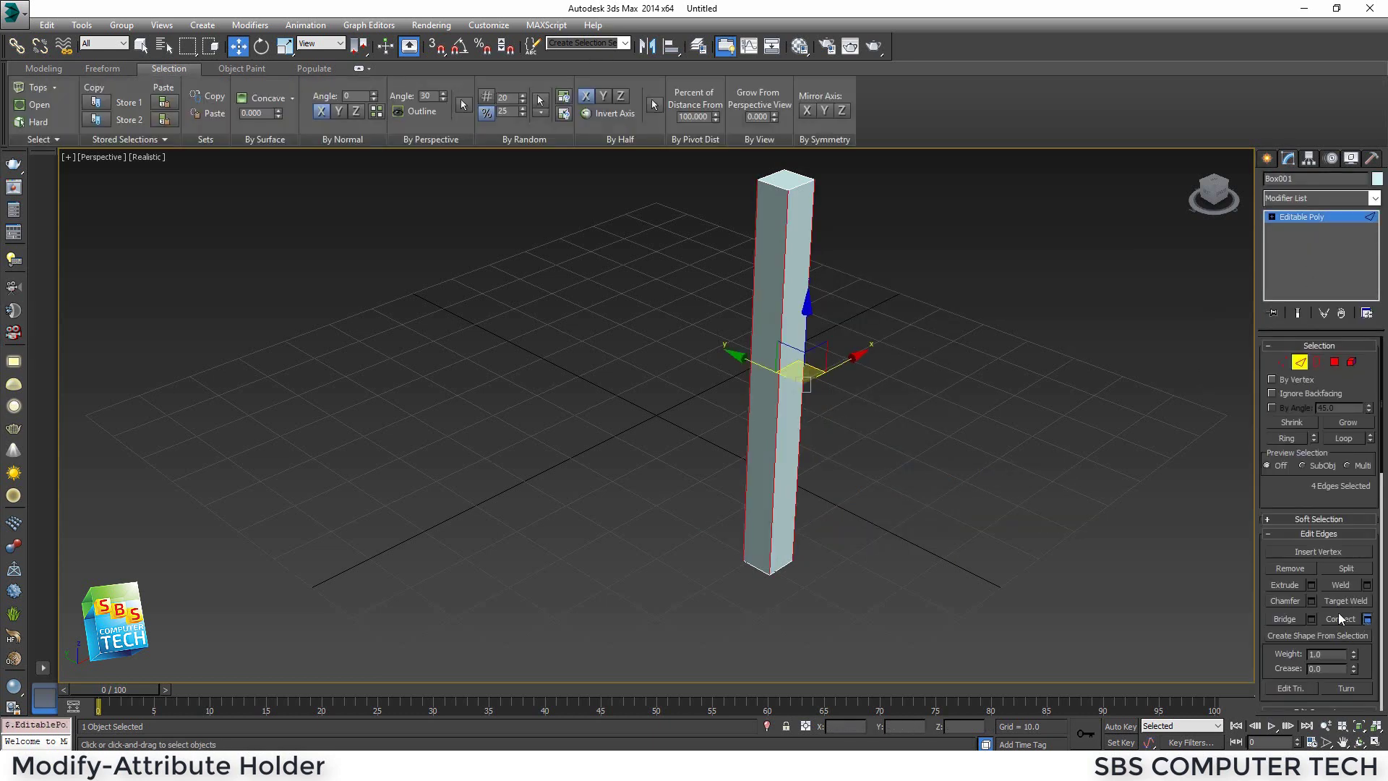
{"action": "left_click_drag", "start_coordinate": [666, 427], "coordinate": [666, 401]}
{"action": "left_click", "coordinate": [663, 486]}
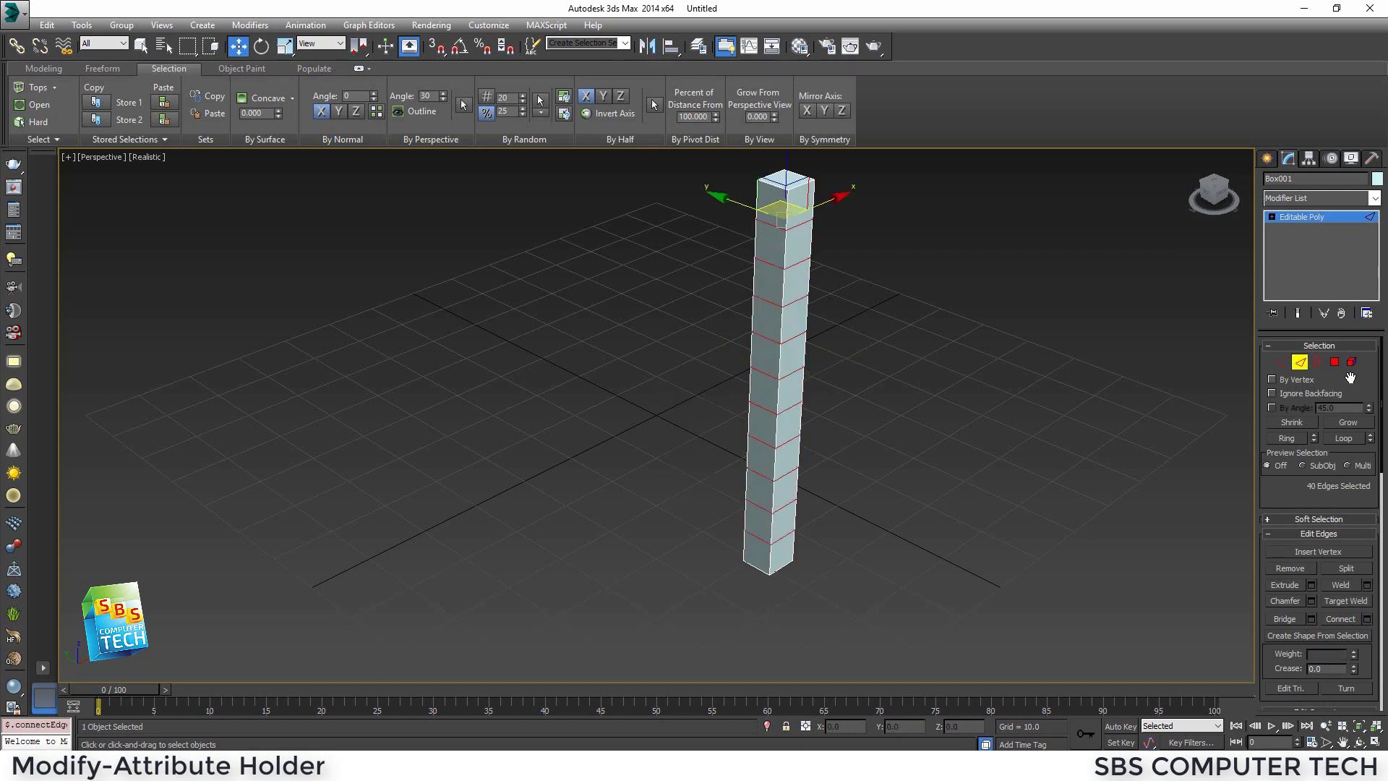
{"action": "left_click", "coordinate": [1300, 362]}
- Apply a Bend modifier to the segmented box and set its angle to 156
{"action": "left_click", "coordinate": [1374, 198]}
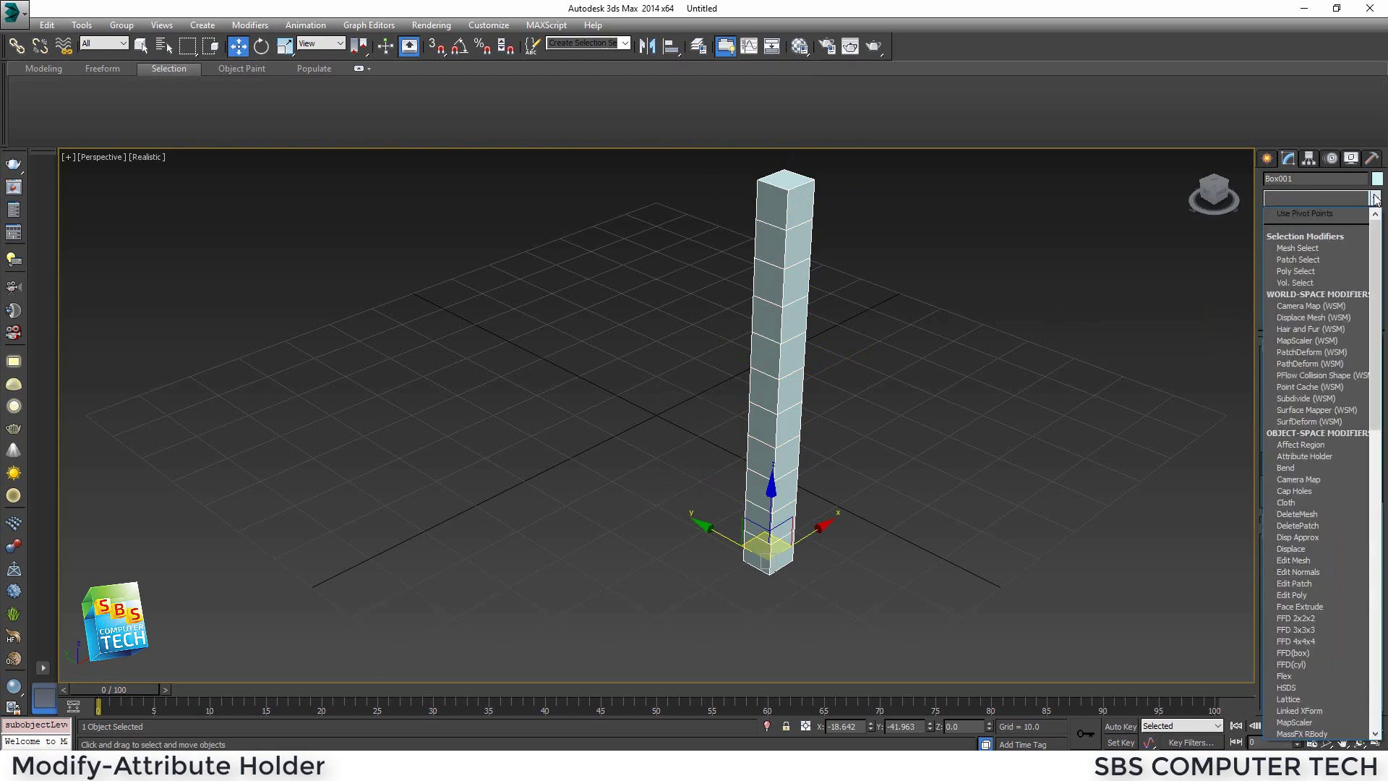
{"action": "left_click", "coordinate": [1338, 468]}
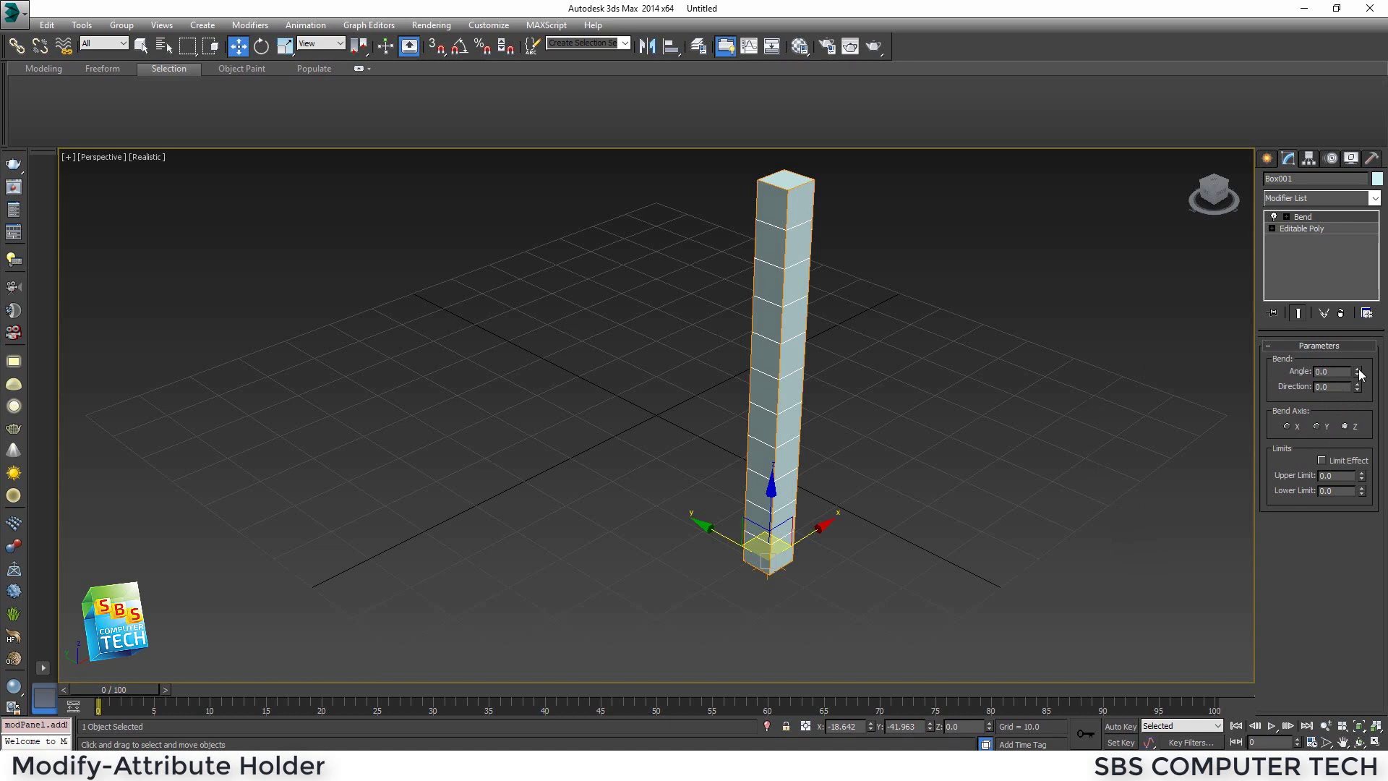
{"action": "left_click_drag", "start_coordinate": [1359, 373], "coordinate": [1331, 217]}
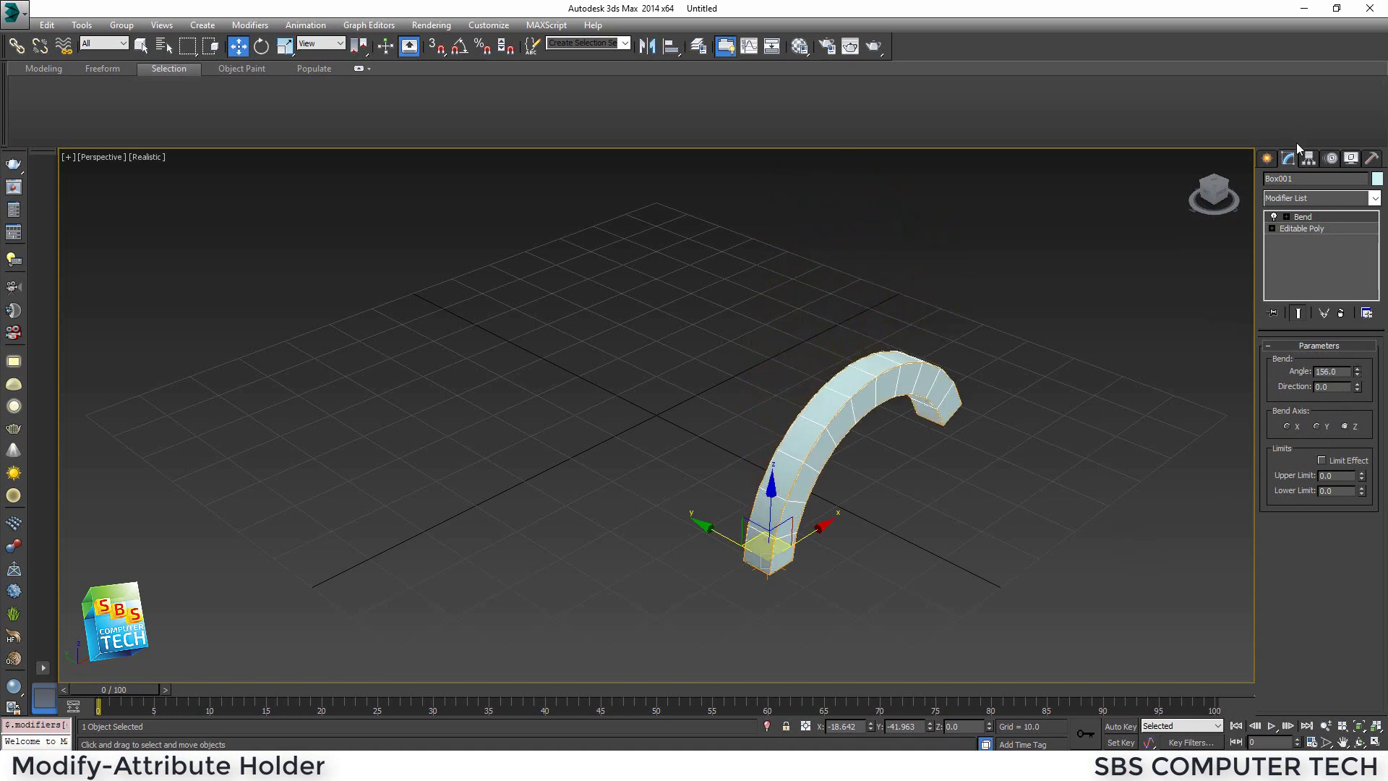
- Add an Attribute Holder modifier above the Bend and open the Parameter Editor
{"action": "left_click", "coordinate": [1373, 198]}
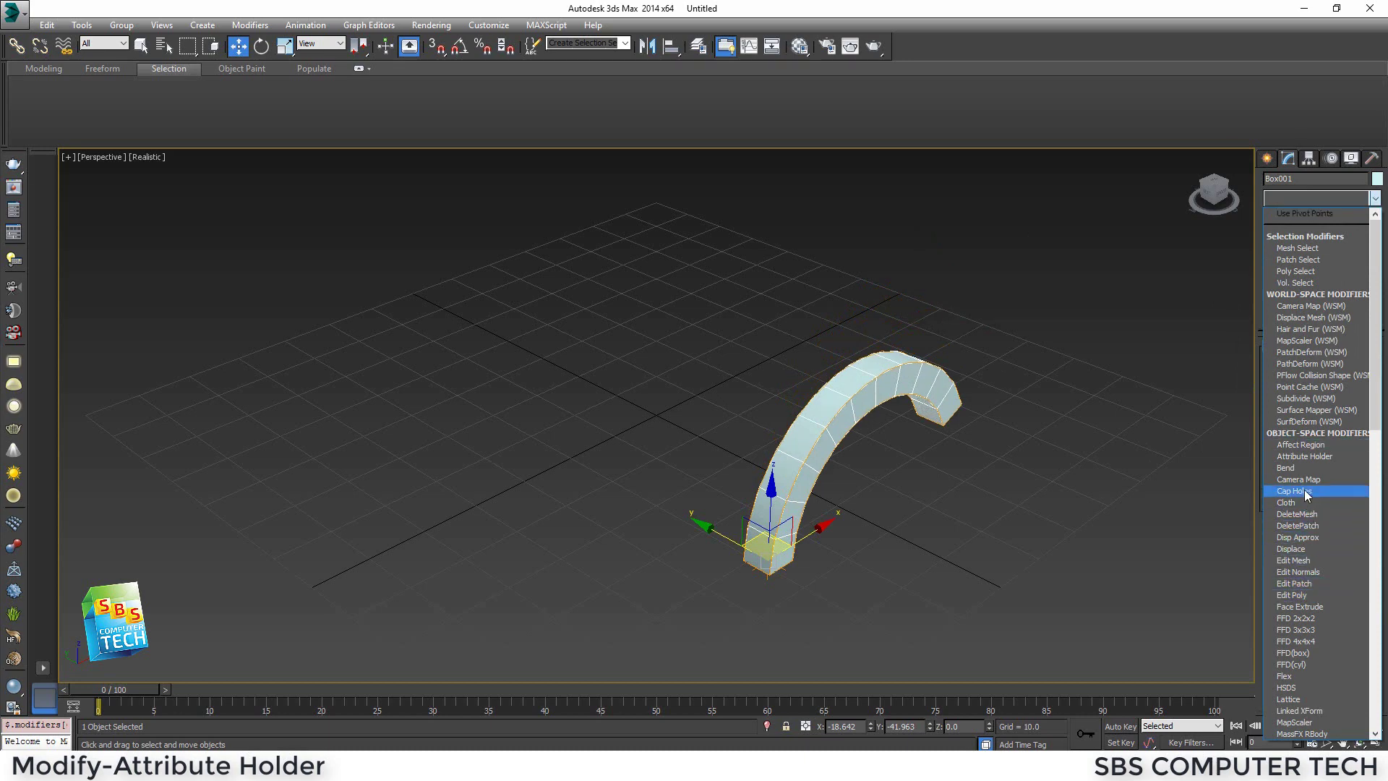
{"action": "left_click", "coordinate": [1305, 456]}
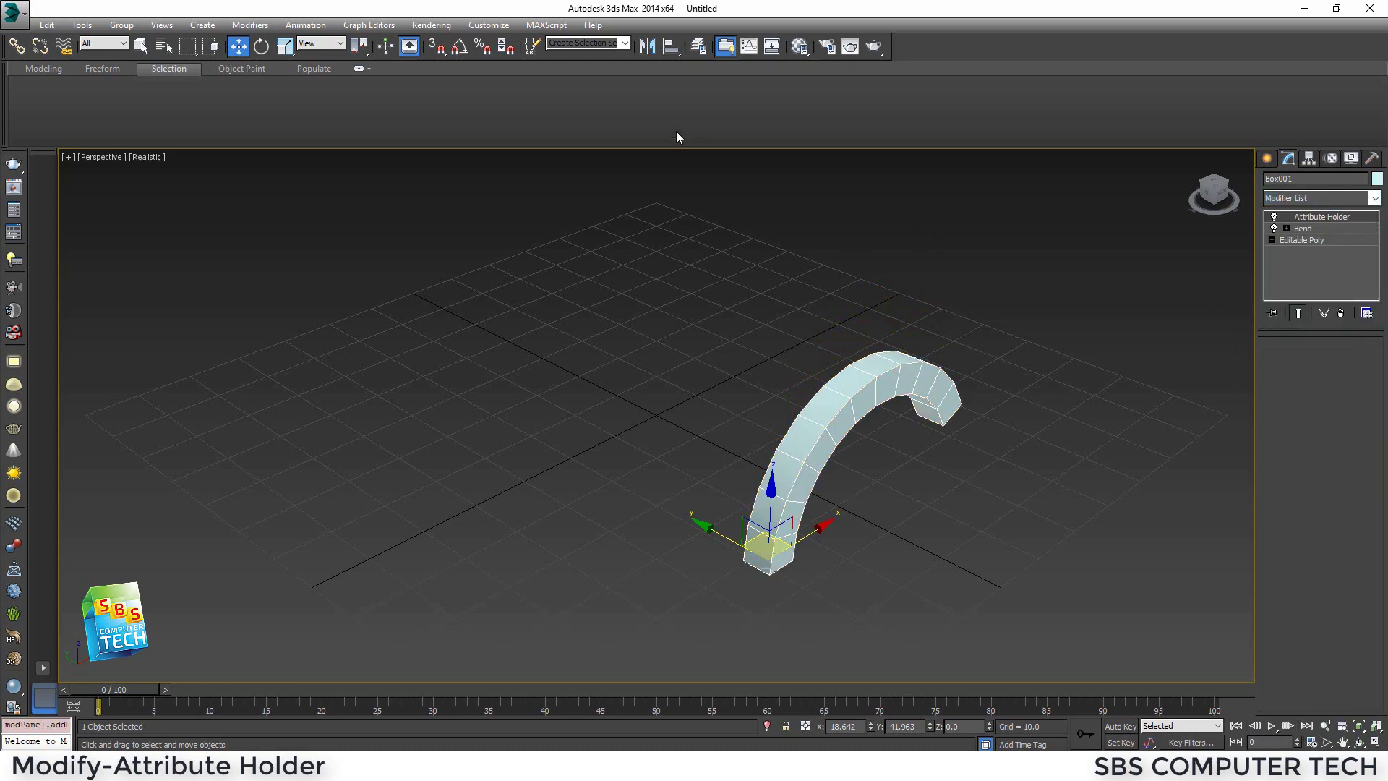
{"action": "left_click", "coordinate": [303, 28]}
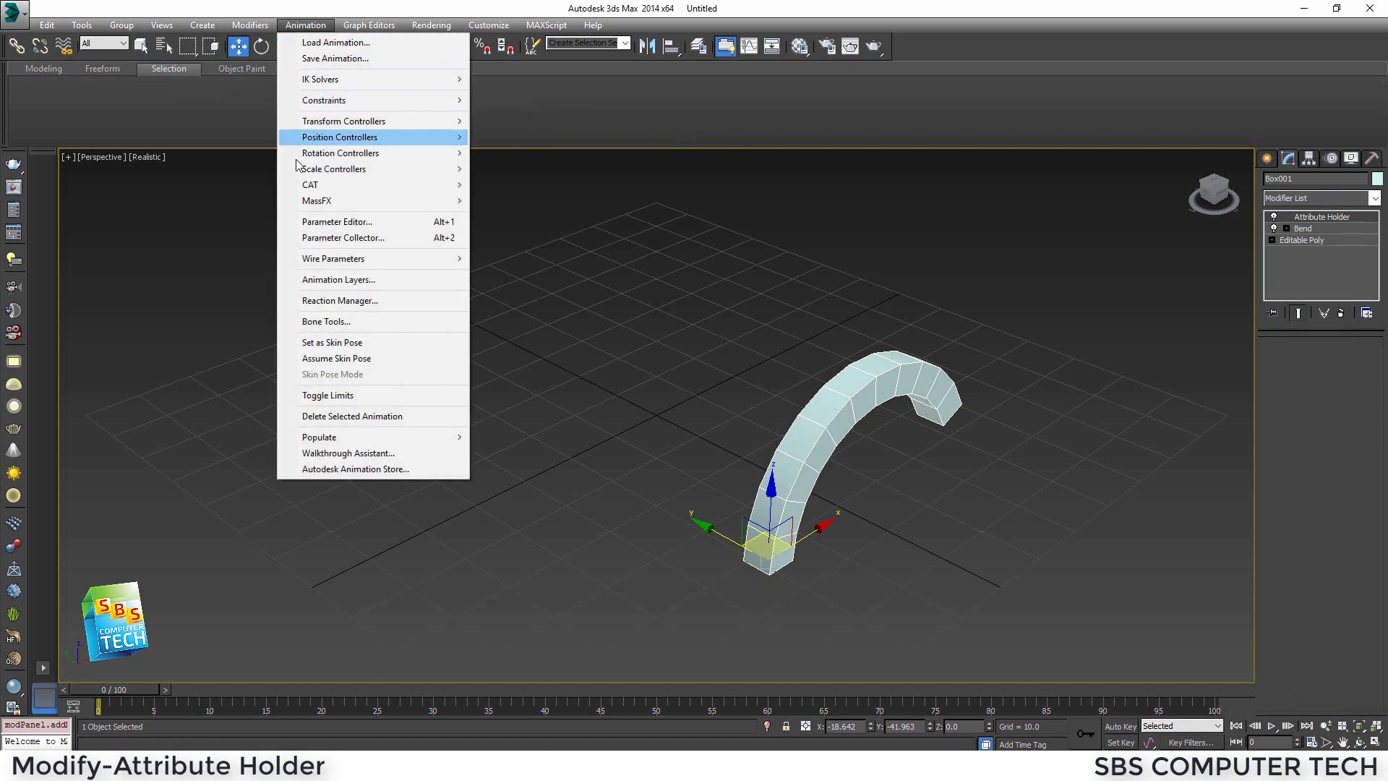
{"action": "left_click", "coordinate": [306, 223]}
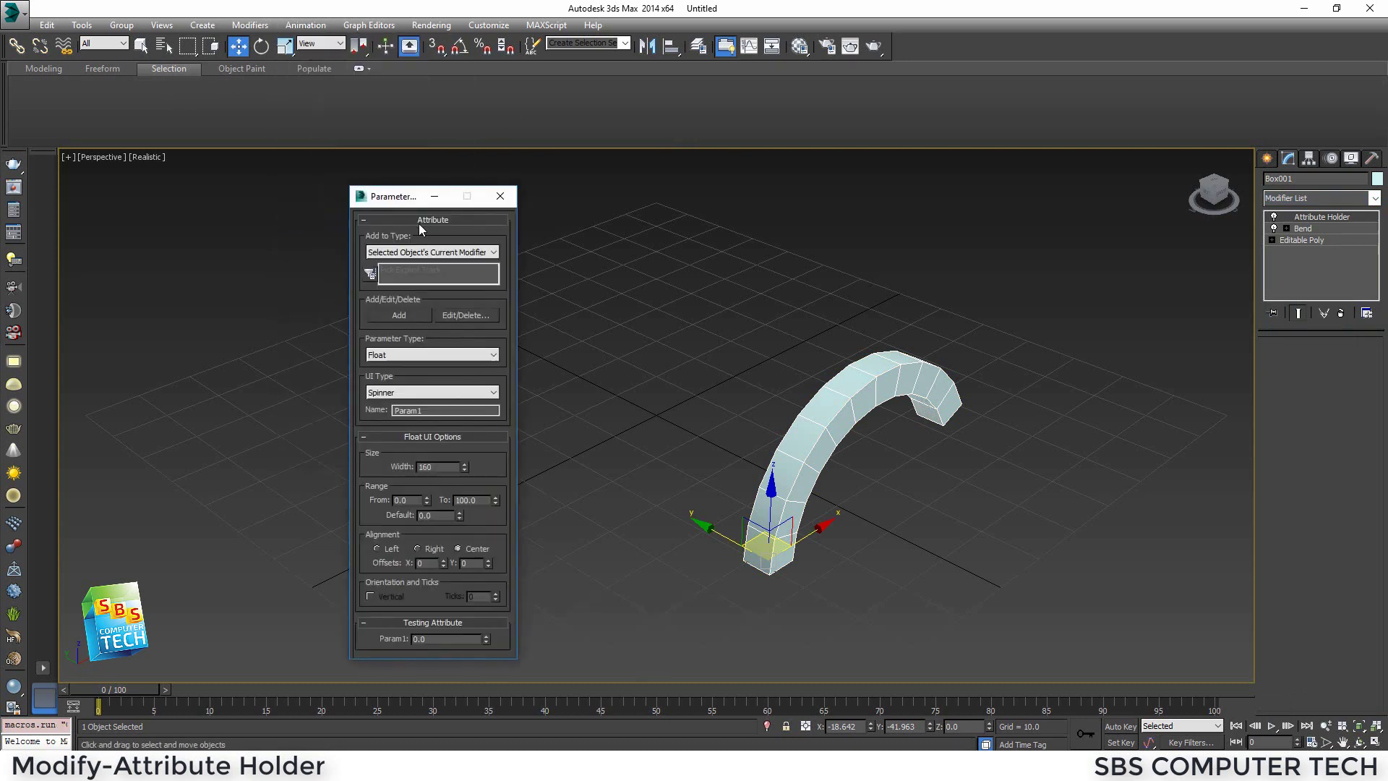
{"action": "left_click_drag", "start_coordinate": [409, 200], "coordinate": [430, 123]}
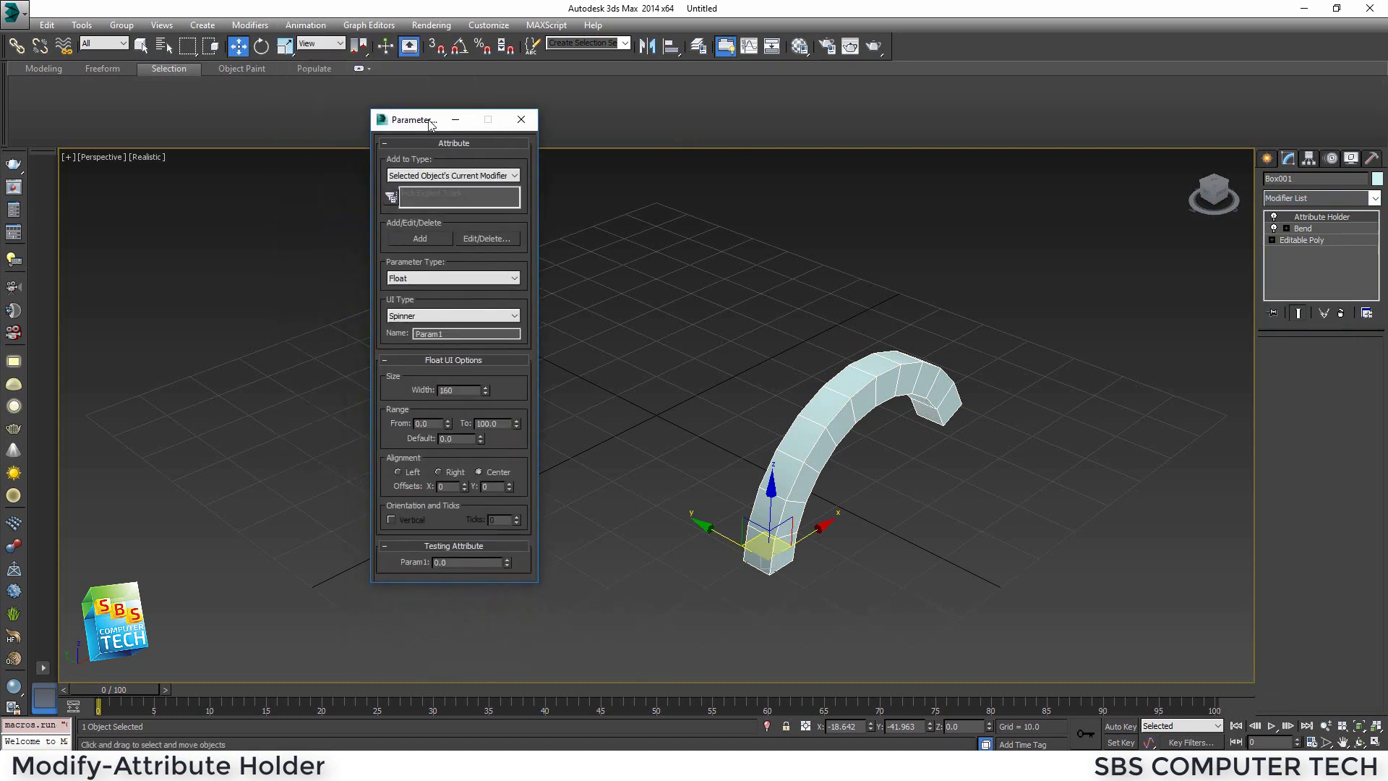
- Add a float attribute named A with a slider control to the Attribute Holder, and try out its slider
{"action": "left_click", "coordinate": [515, 311]}
{"action": "left_click", "coordinate": [419, 336]}
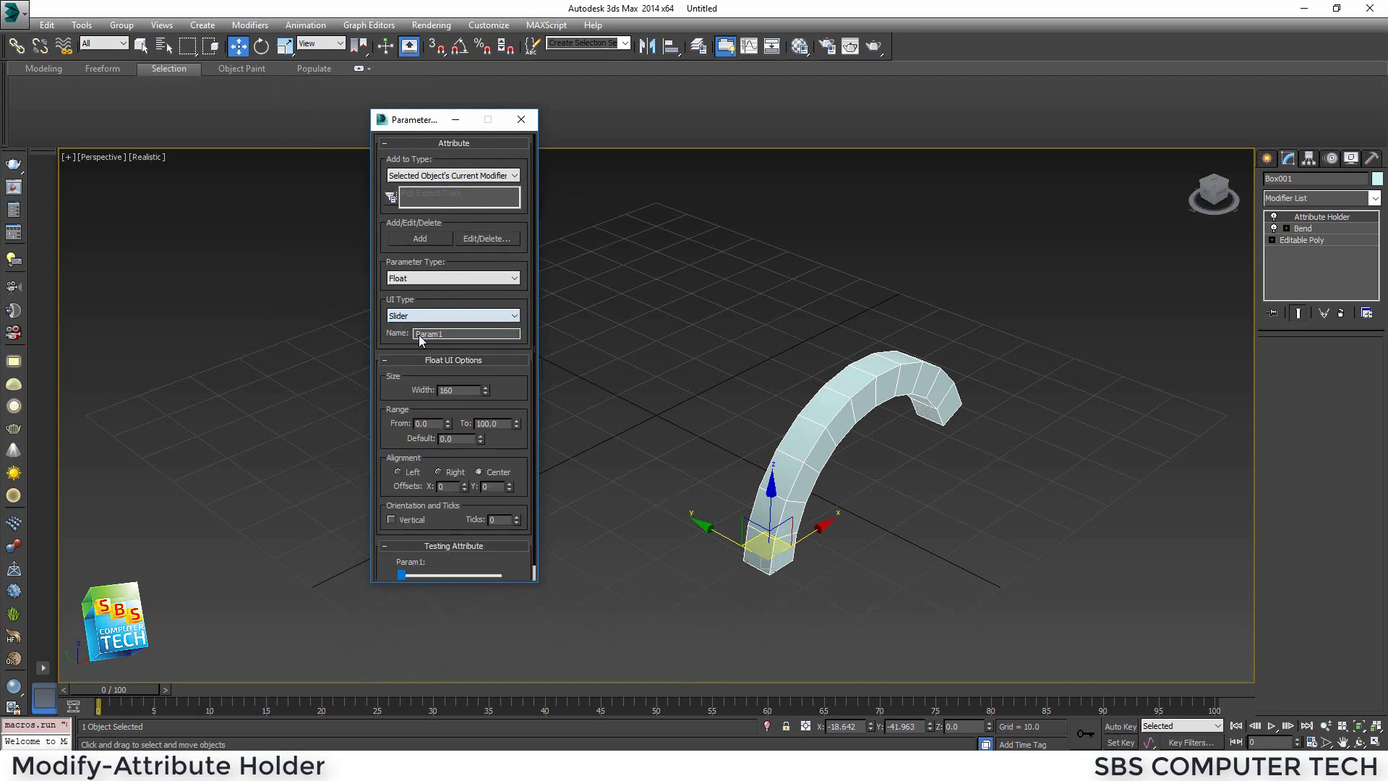
{"action": "left_click", "coordinate": [450, 334]}
{"action": "double_click", "coordinate": [446, 334]}
{"action": "type", "text": "A"}
{"action": "key", "text": "Return"}
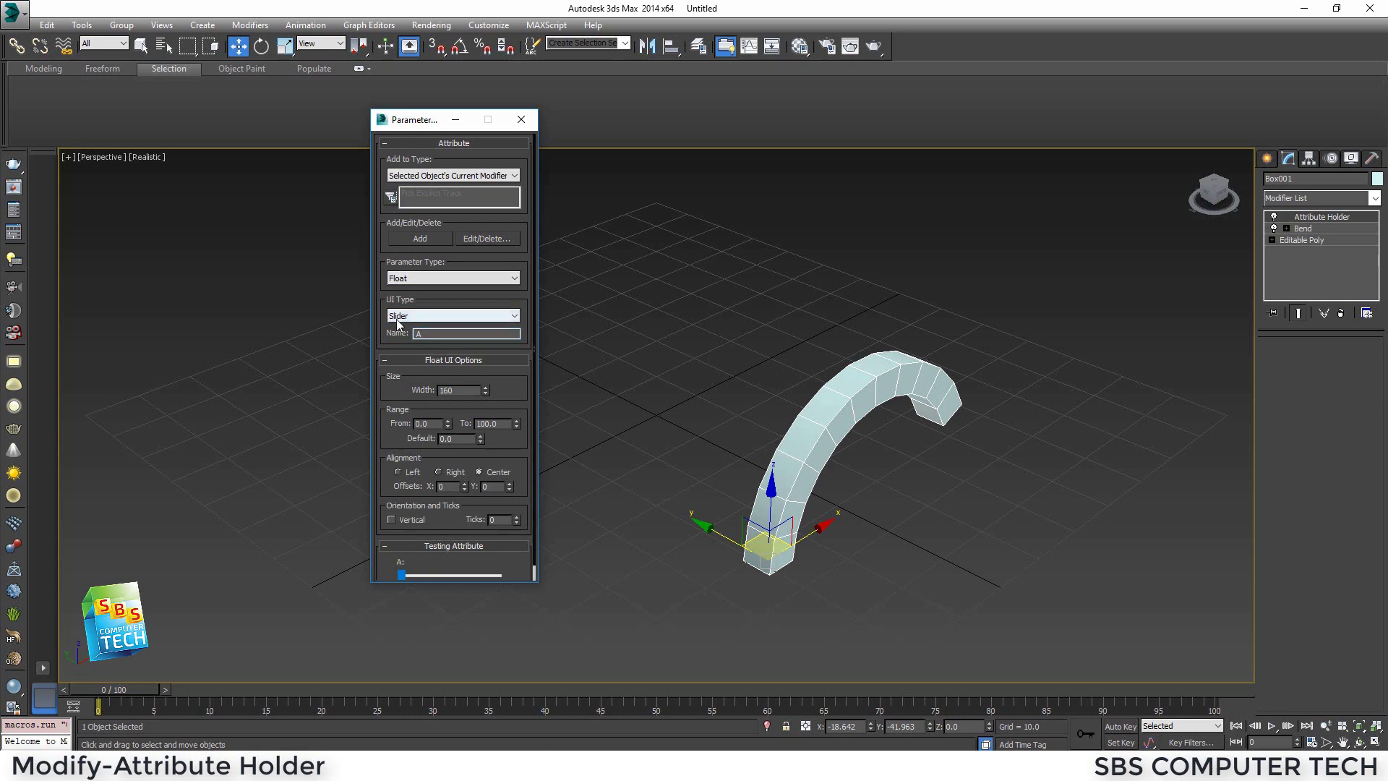
{"action": "left_click", "coordinate": [412, 576]}
{"action": "left_click", "coordinate": [415, 234]}
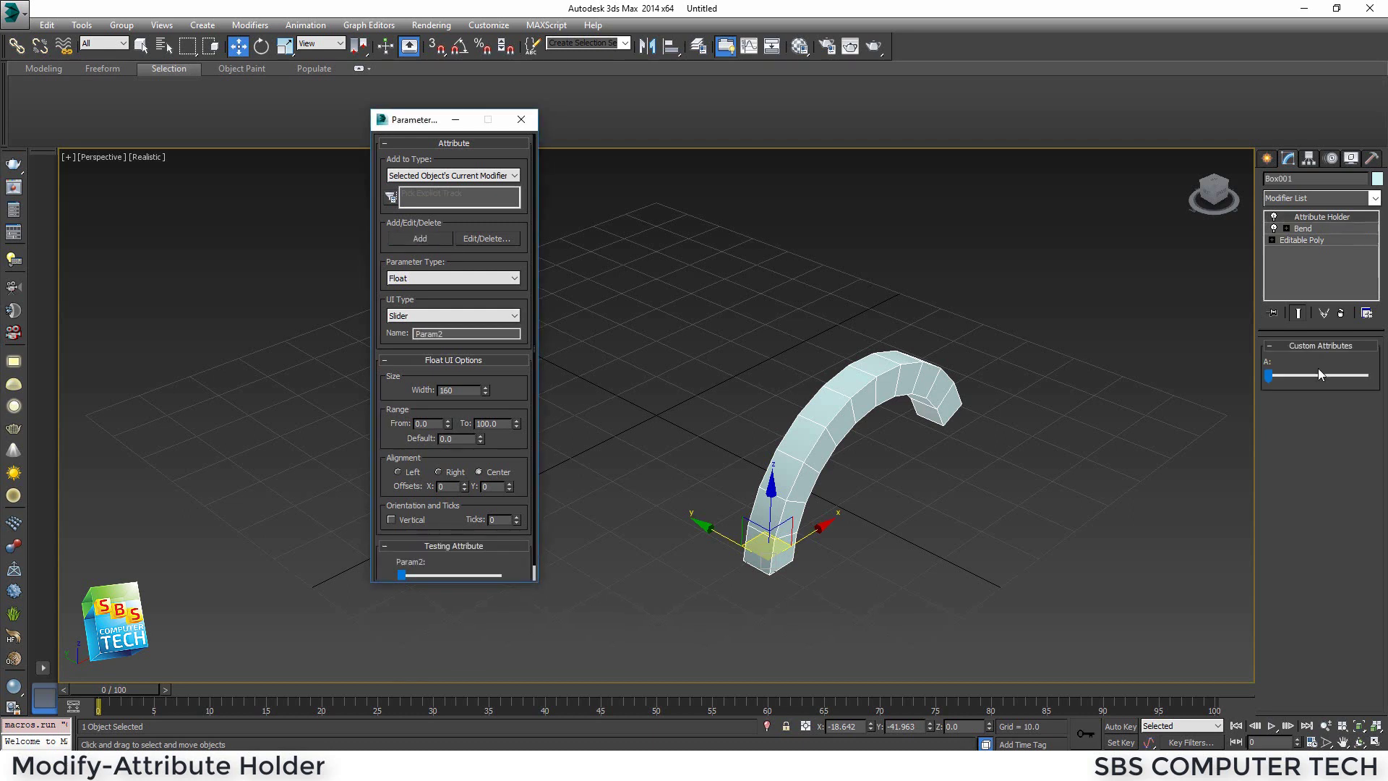
{"action": "left_click_drag", "start_coordinate": [1270, 378], "coordinate": [1364, 376]}
{"action": "right_click", "coordinate": [1364, 376]}
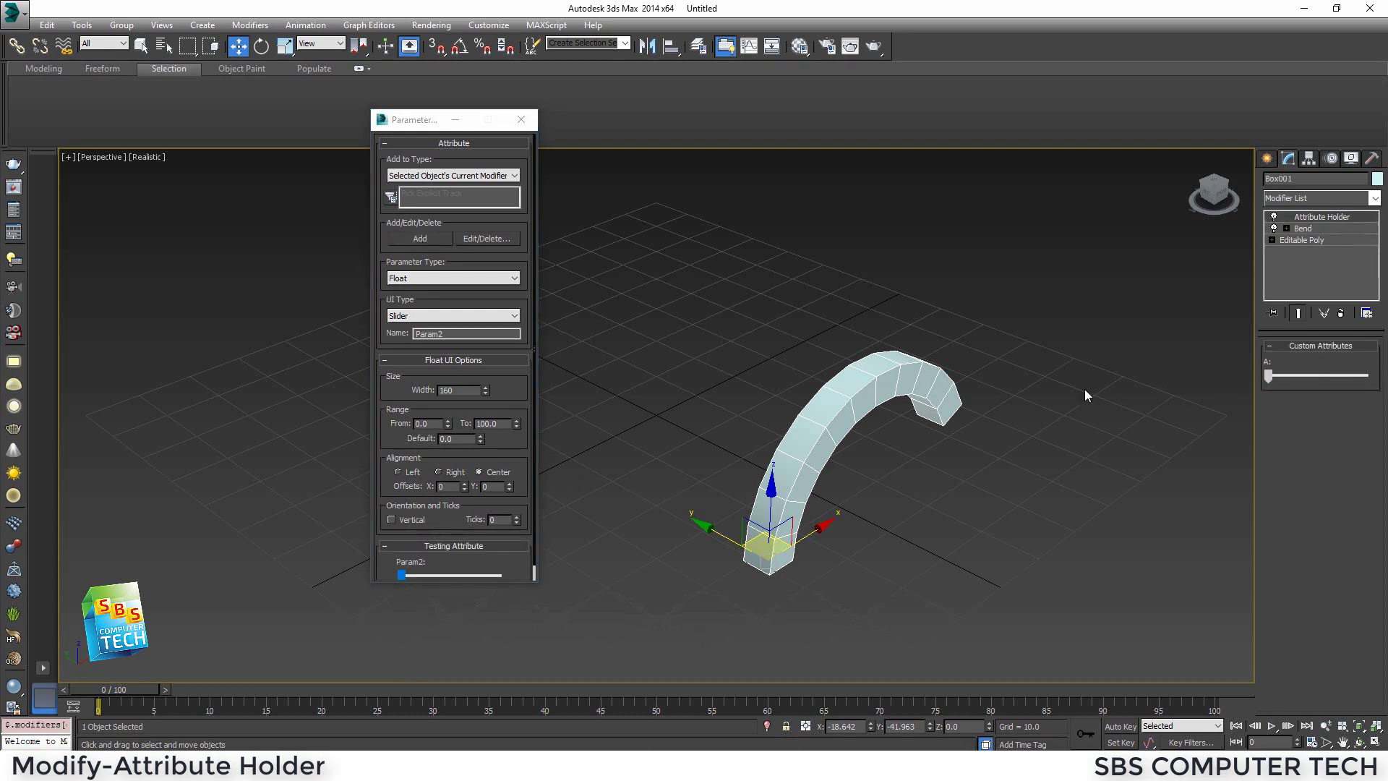
- Start wiring the Attribute Holder's custom attribute a to the Angle parameter of the box's own Bend modifier
{"action": "right_click", "coordinate": [852, 409]}
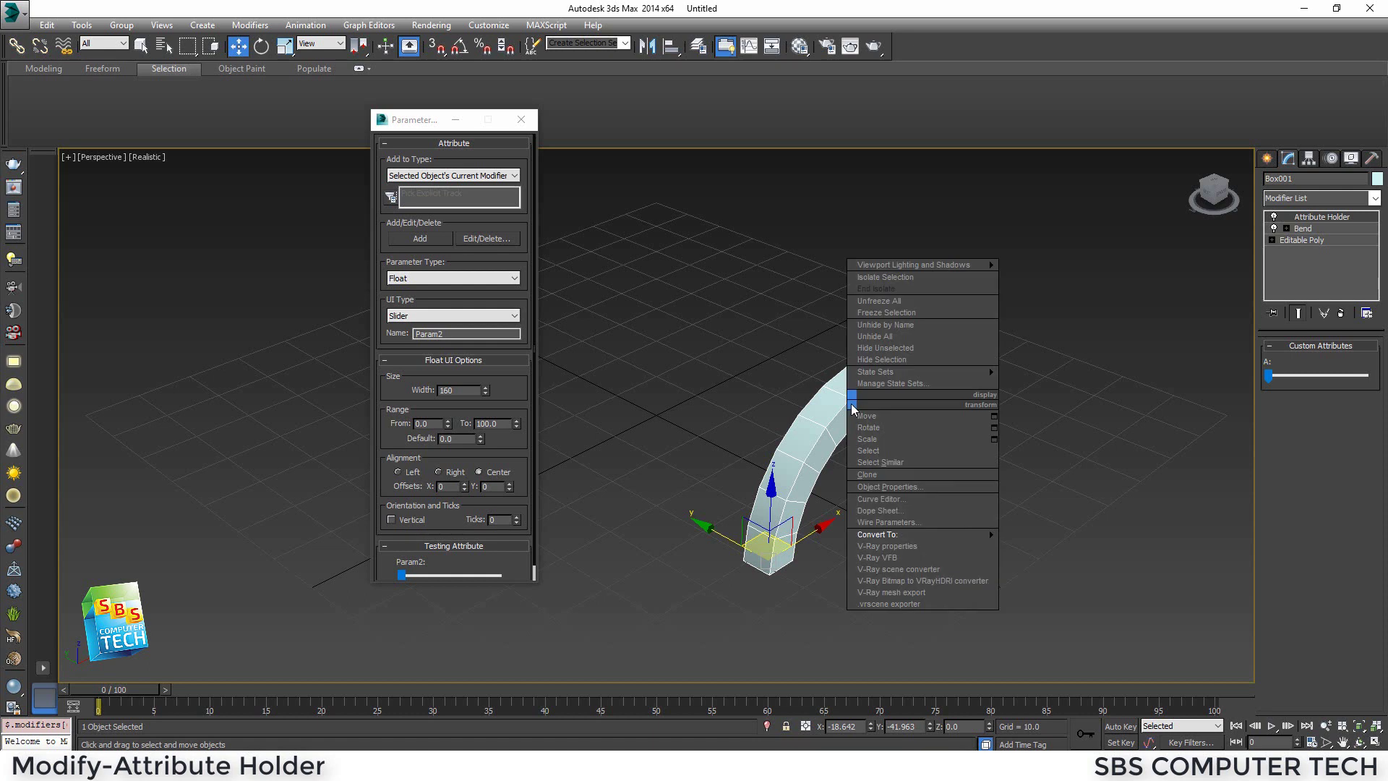
{"action": "left_click", "coordinate": [905, 524]}
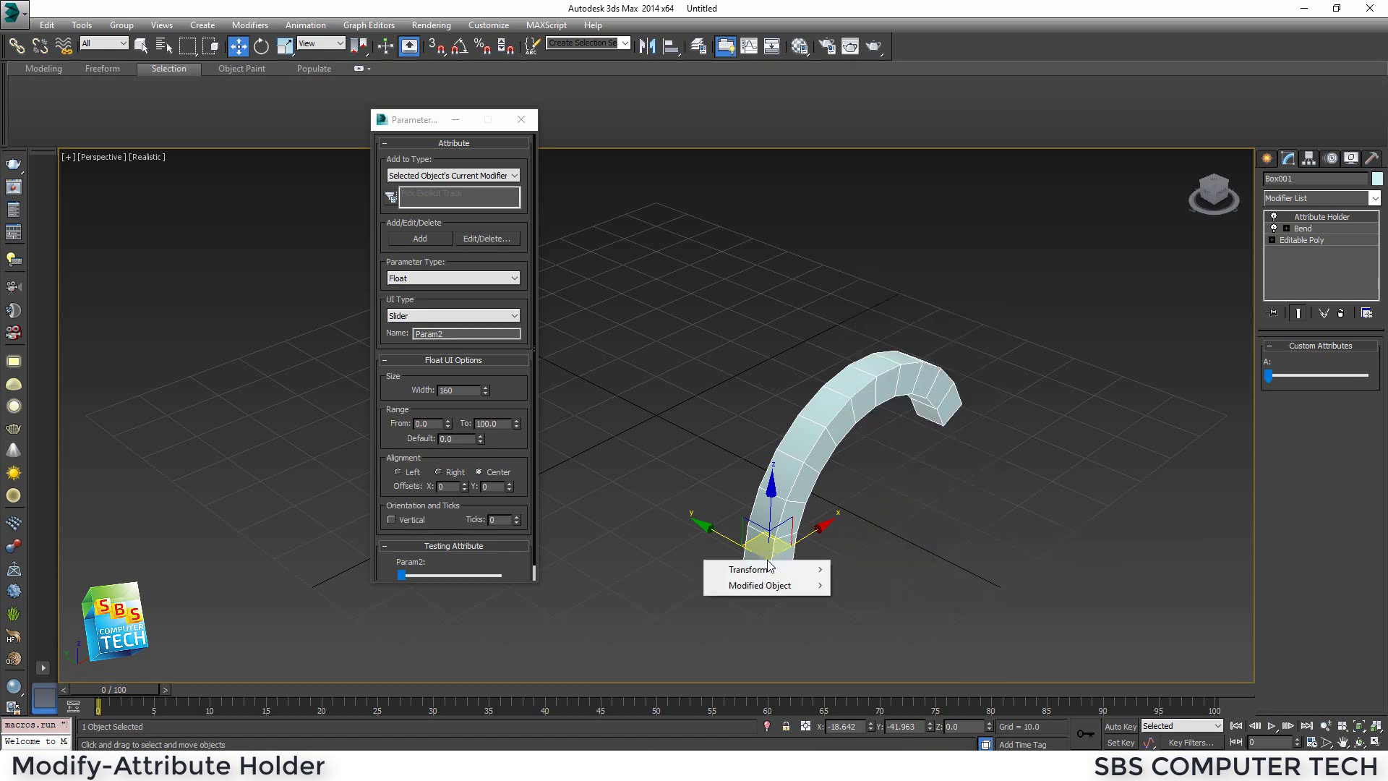
{"action": "mouse_move", "coordinate": [768, 587]}
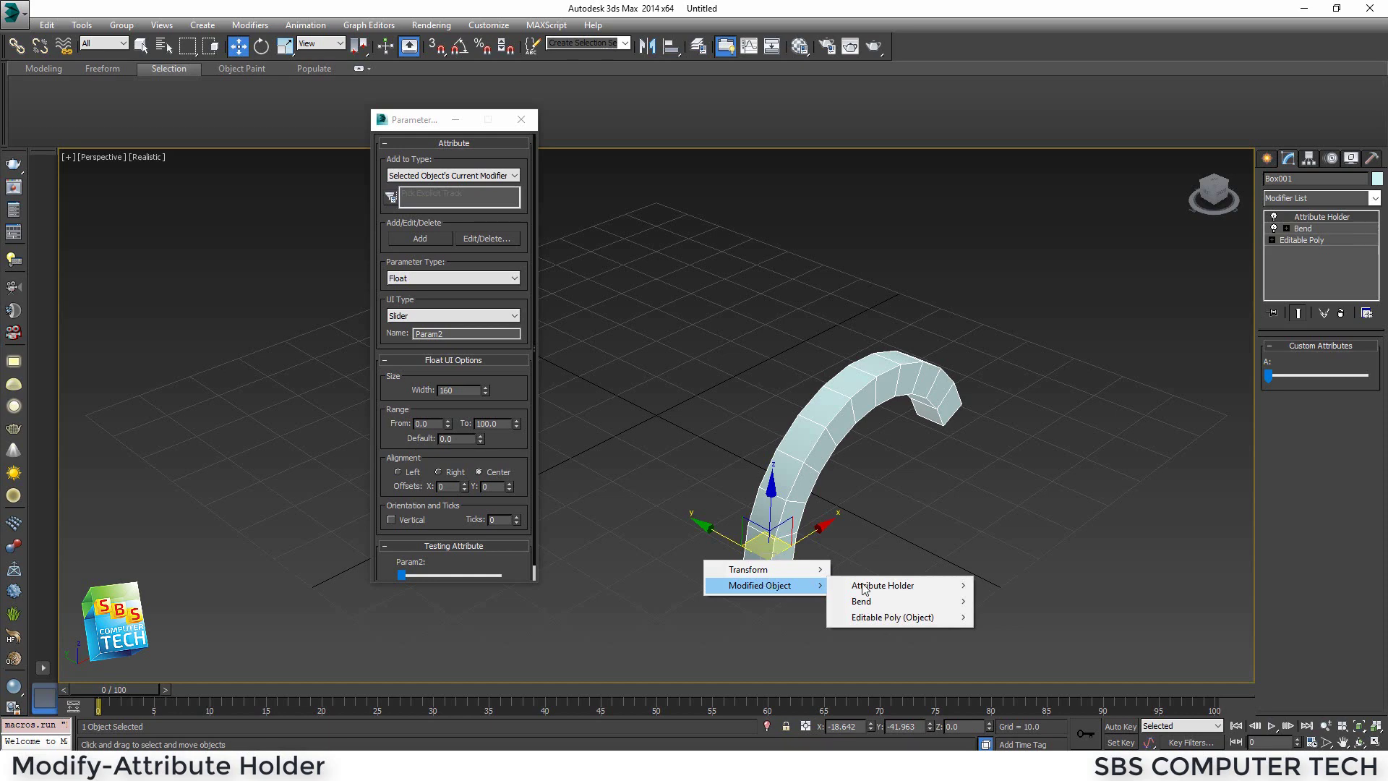
{"action": "mouse_move", "coordinate": [924, 585]}
{"action": "mouse_move", "coordinate": [1021, 583]}
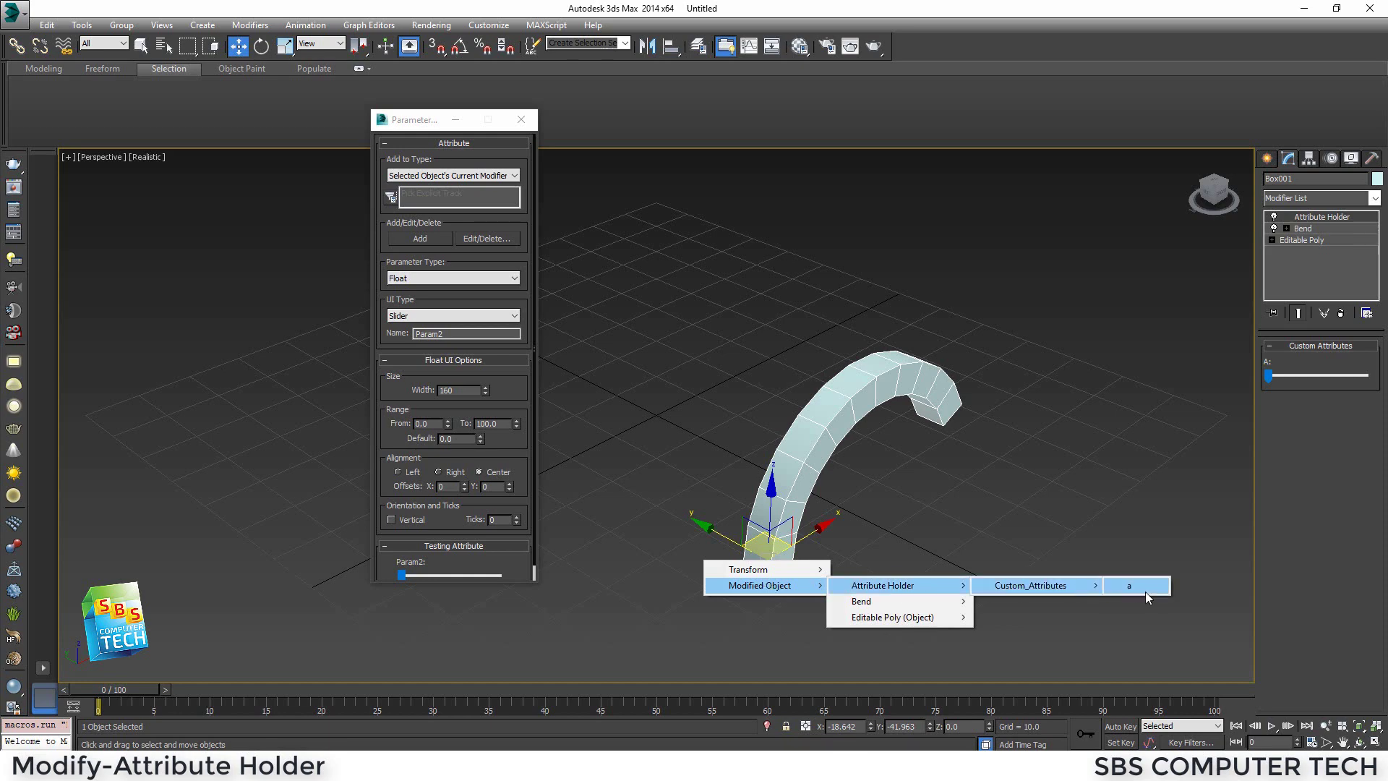
{"action": "left_click", "coordinate": [1145, 591]}
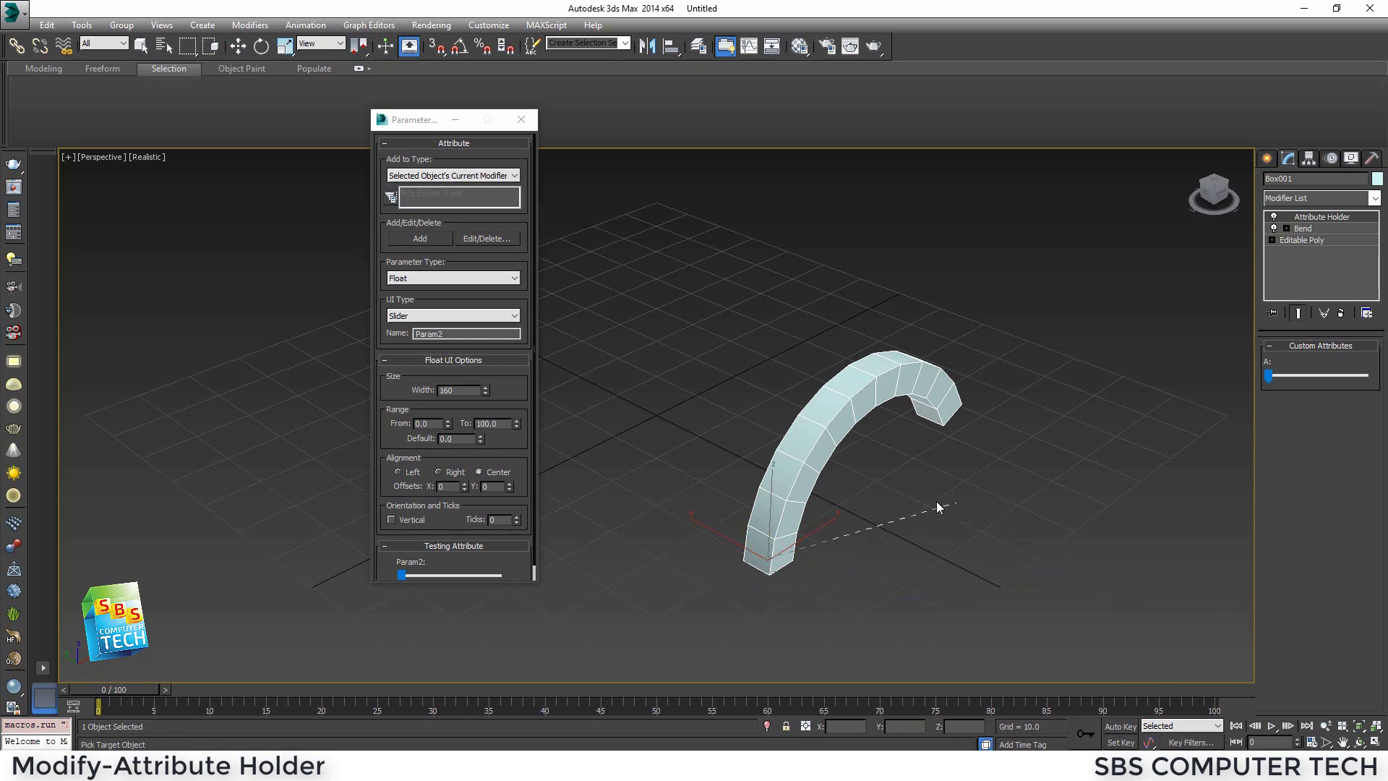
{"action": "left_click", "coordinate": [910, 386]}
{"action": "mouse_move", "coordinate": [916, 396]}
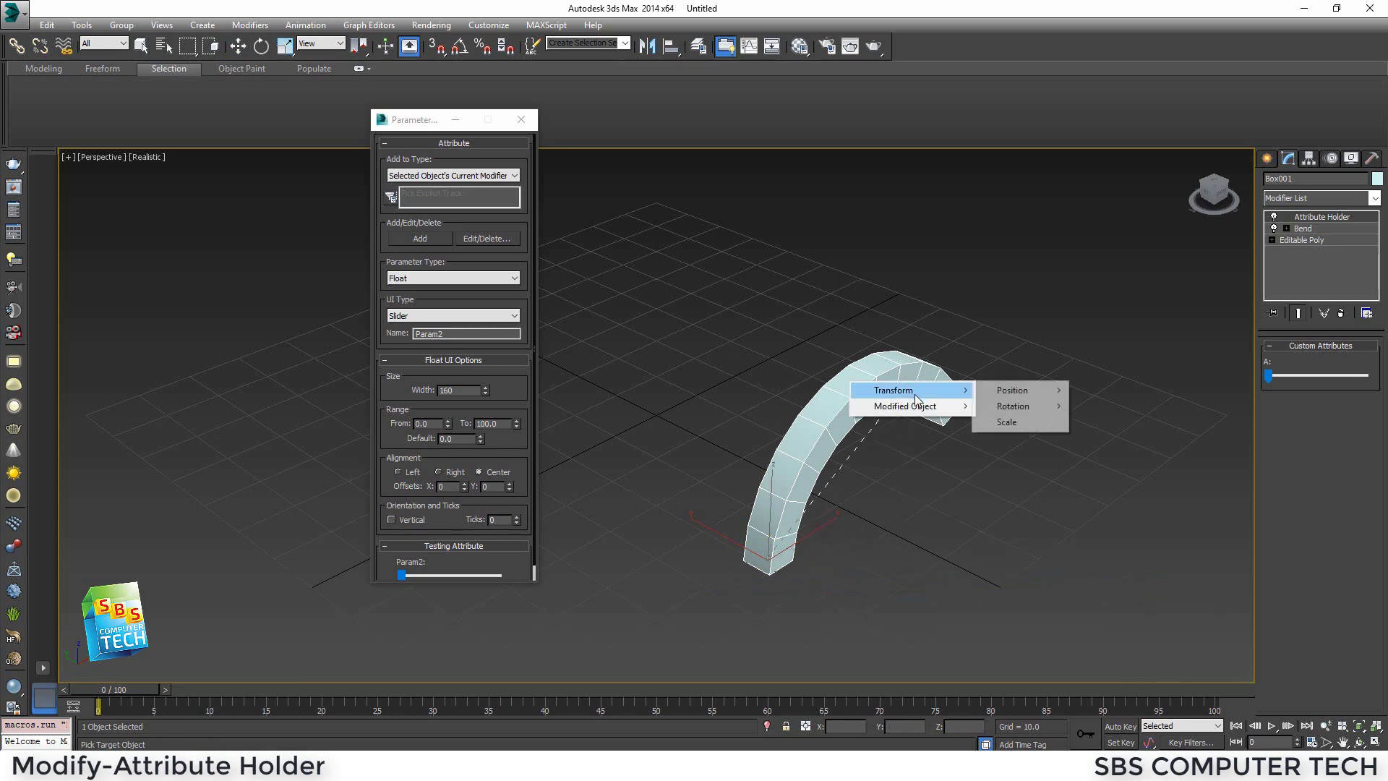
{"action": "mouse_move", "coordinate": [1044, 425]}
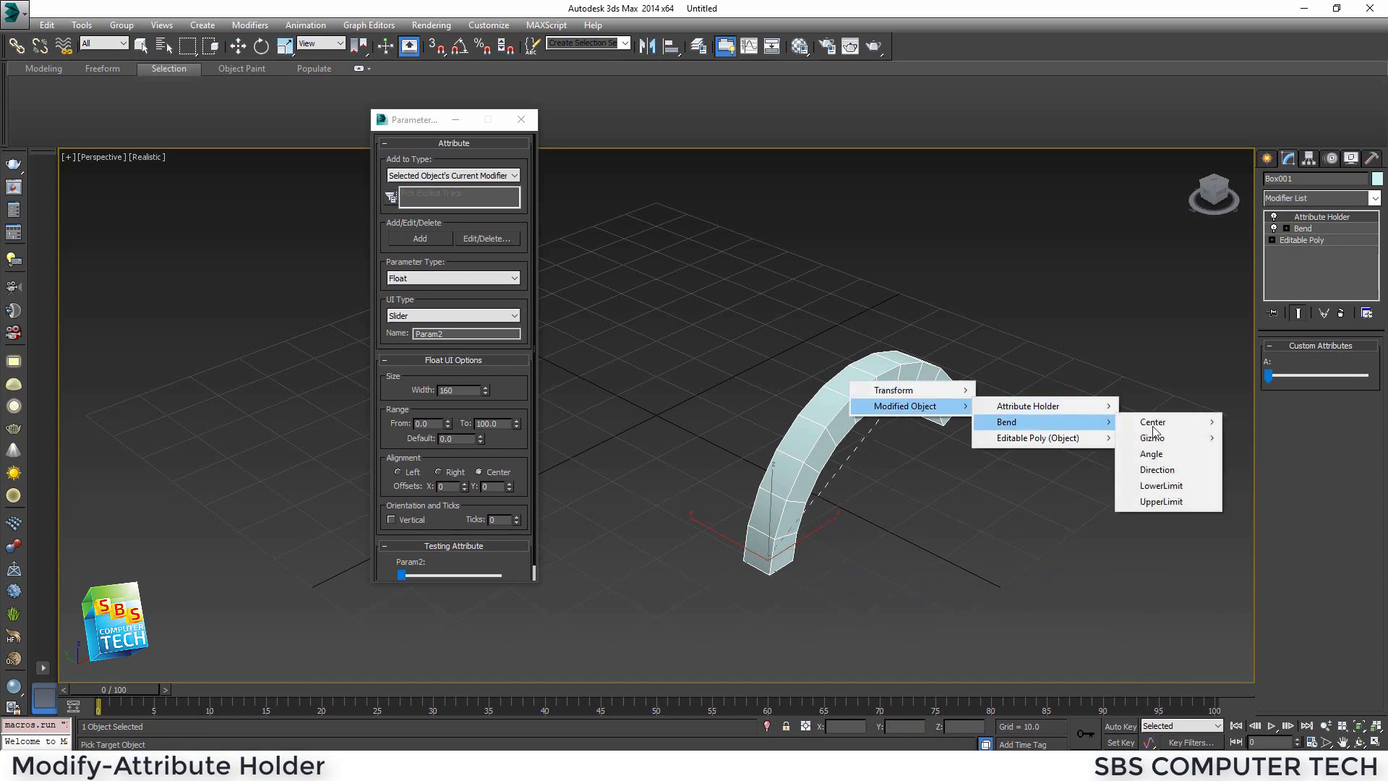
{"action": "left_click", "coordinate": [1151, 453]}
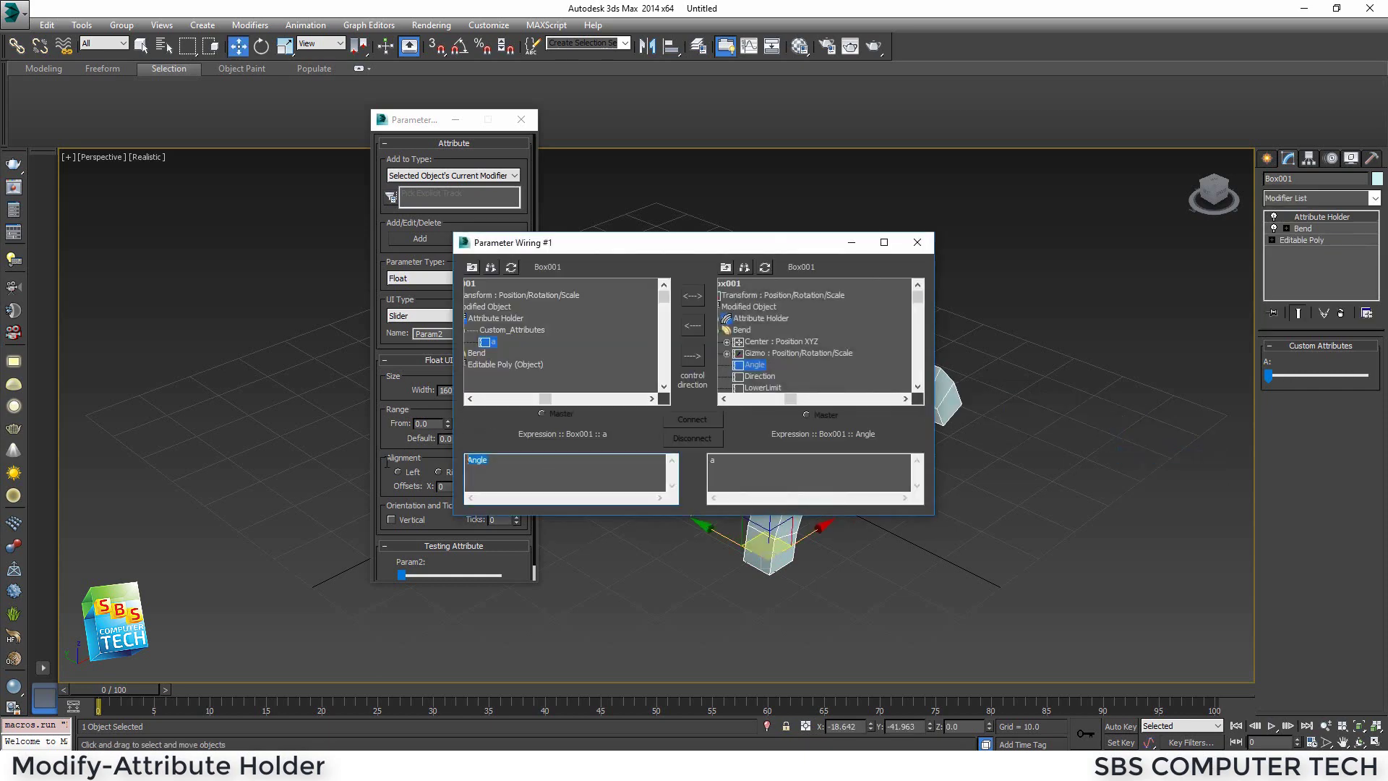
- Clear the expression for a, connect the wire one-way from a to the Bend Angle, and test slider A
{"action": "key", "text": "Delete"}
{"action": "left_click", "coordinate": [693, 355]}
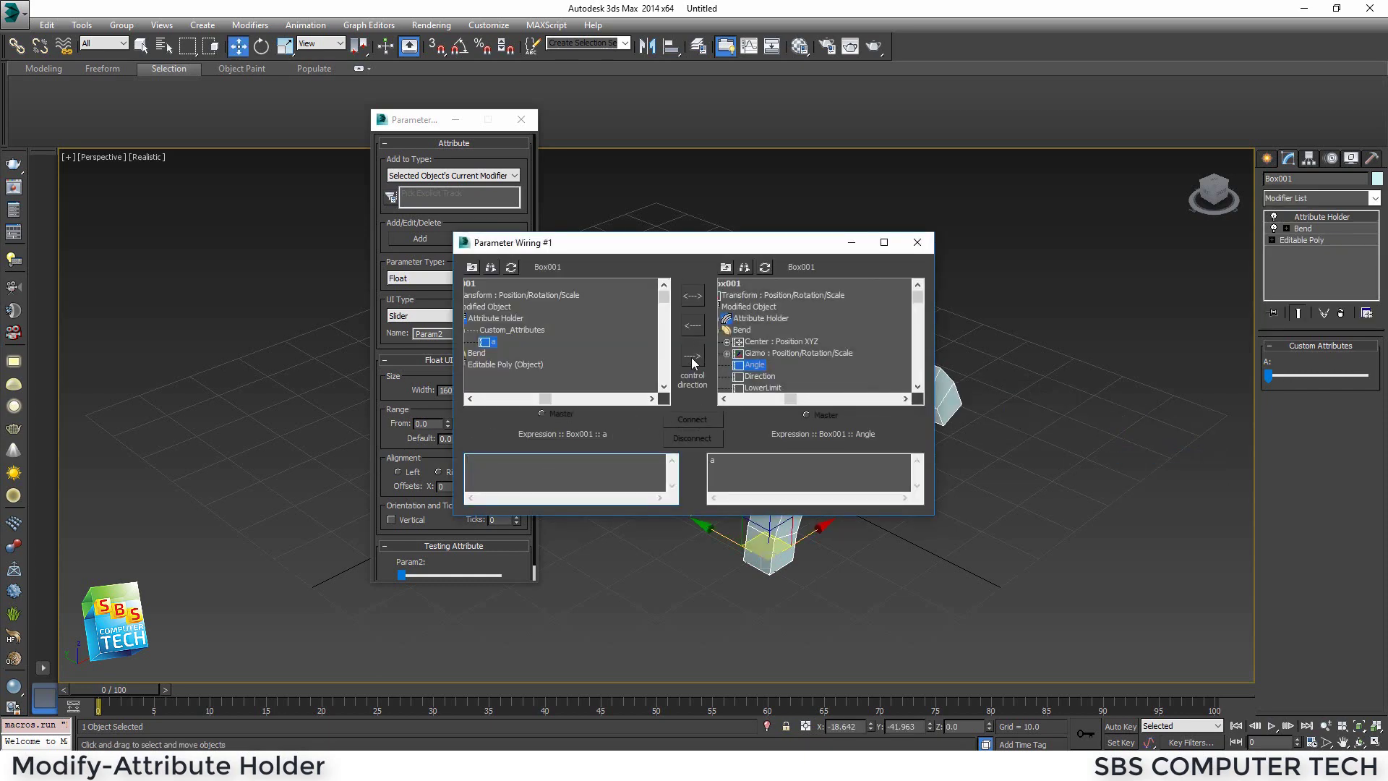
{"action": "left_click", "coordinate": [693, 419]}
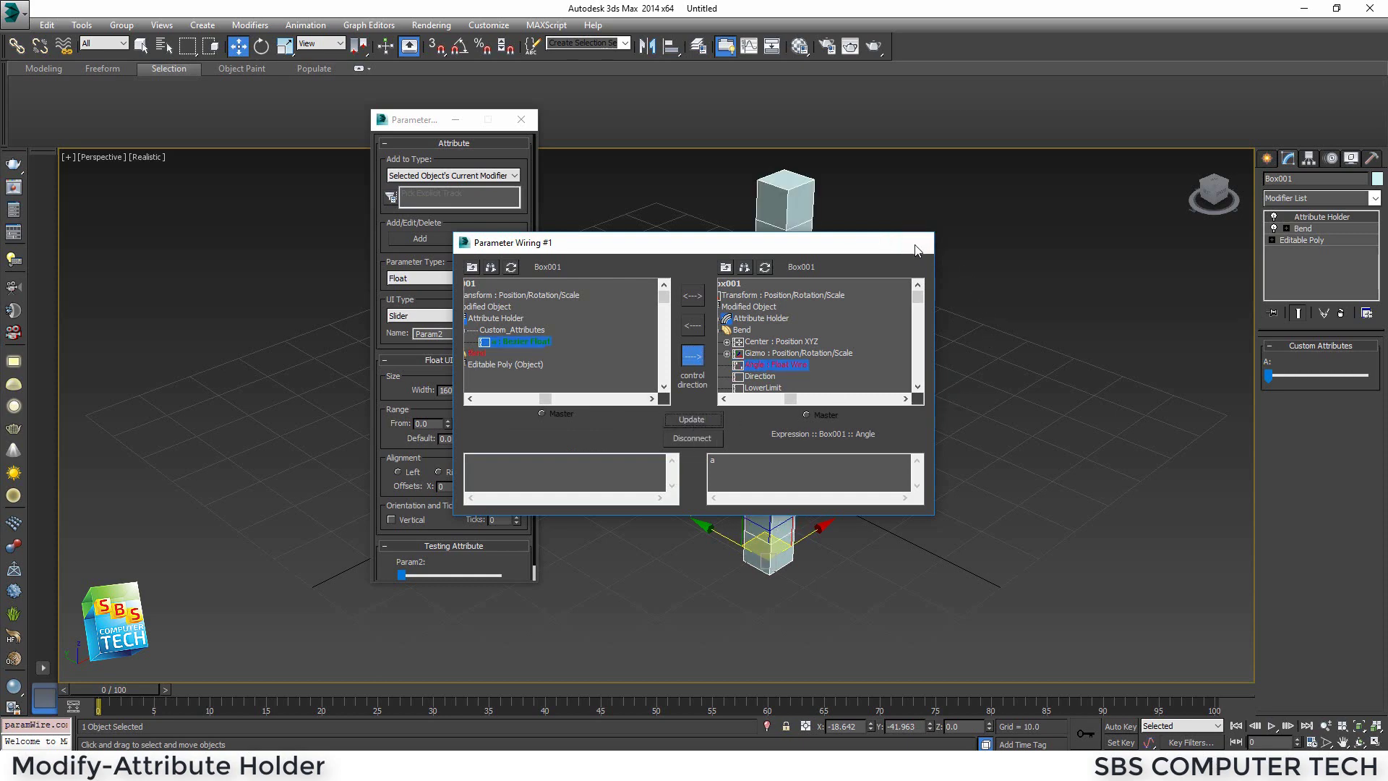
{"action": "left_click", "coordinate": [922, 246]}
{"action": "left_click_drag", "start_coordinate": [1267, 376], "coordinate": [1171, 360]}
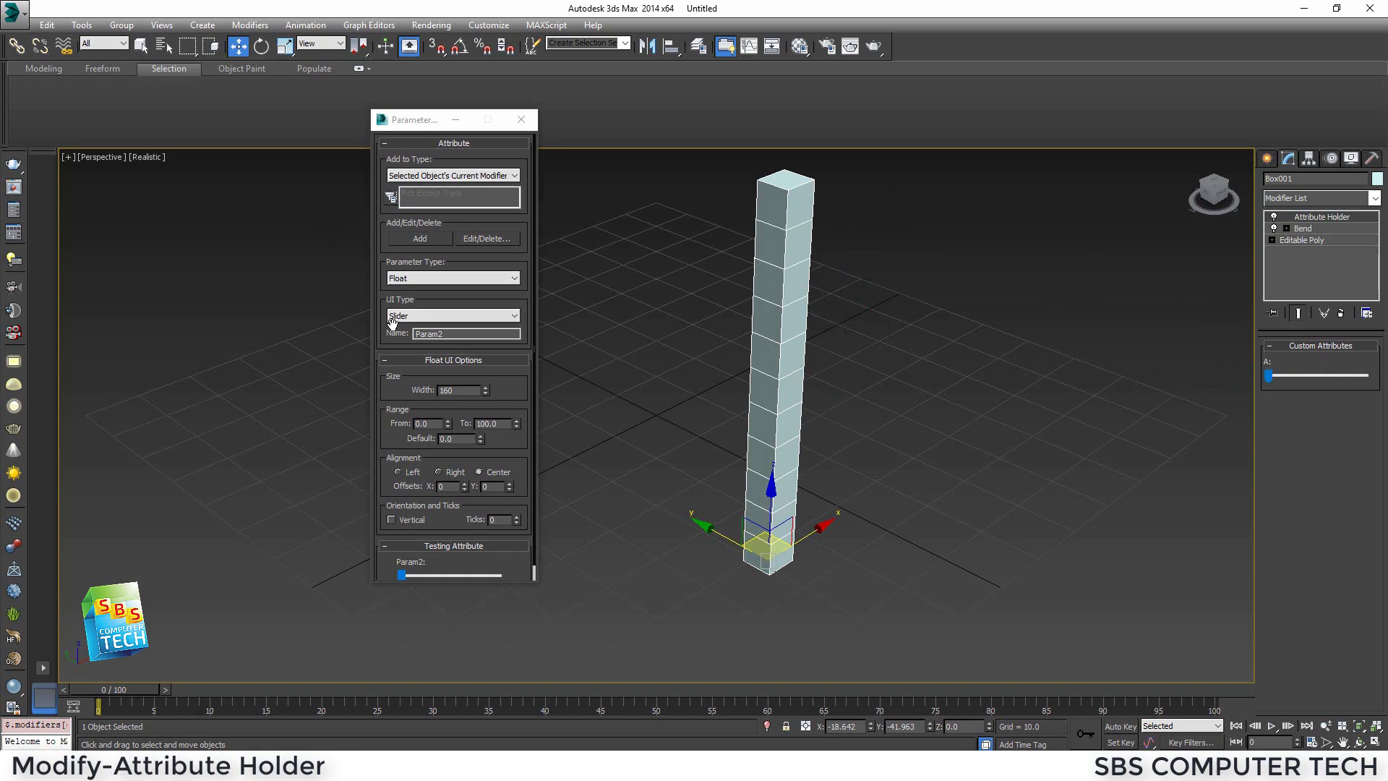
- Add a second slider attribute named B with its range starting at -100, and try out its slider
{"action": "left_click_drag", "start_coordinate": [456, 337], "coordinate": [391, 334]}
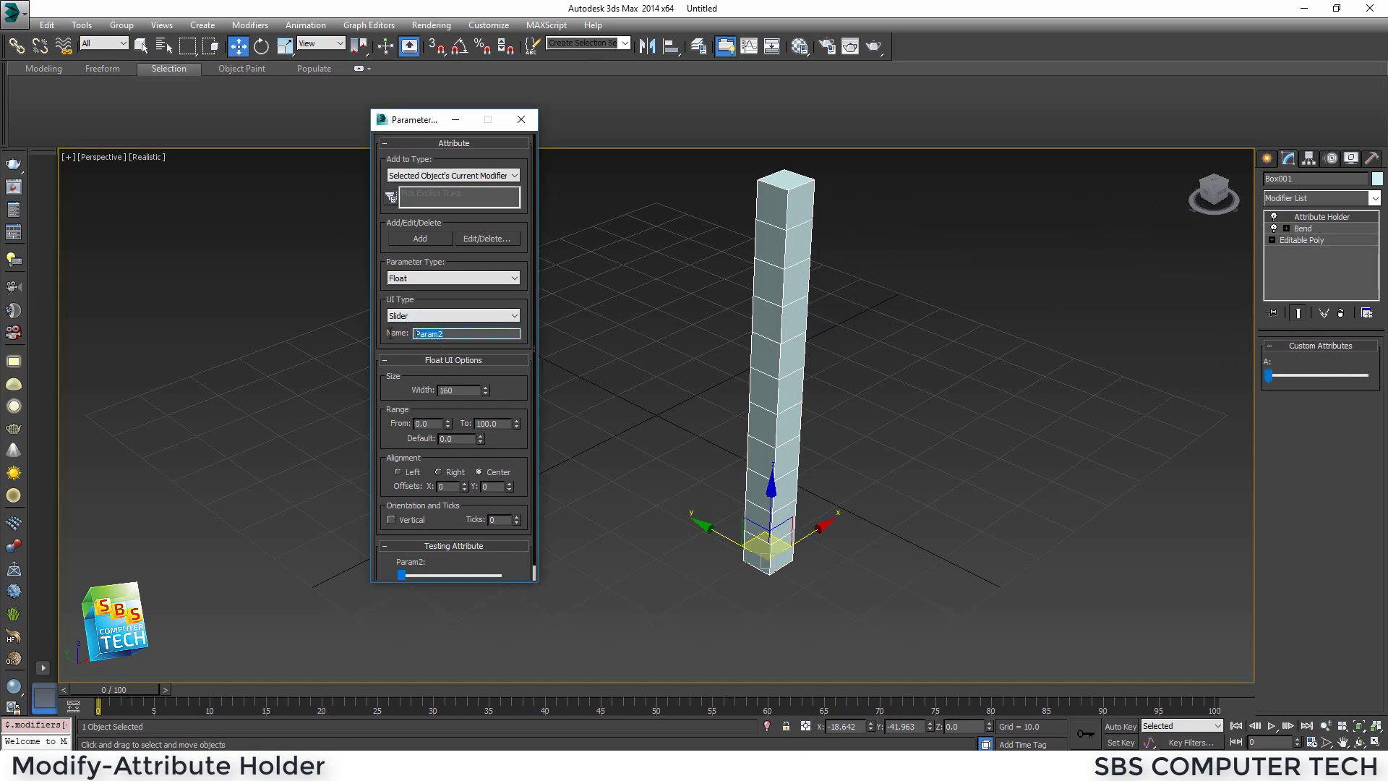
{"action": "type", "text": "B"}
{"action": "left_click", "coordinate": [440, 424]}
{"action": "left_click_drag", "start_coordinate": [434, 424], "coordinate": [386, 423]}
{"action": "type", "text": "-100"}
{"action": "left_click", "coordinate": [434, 238]}
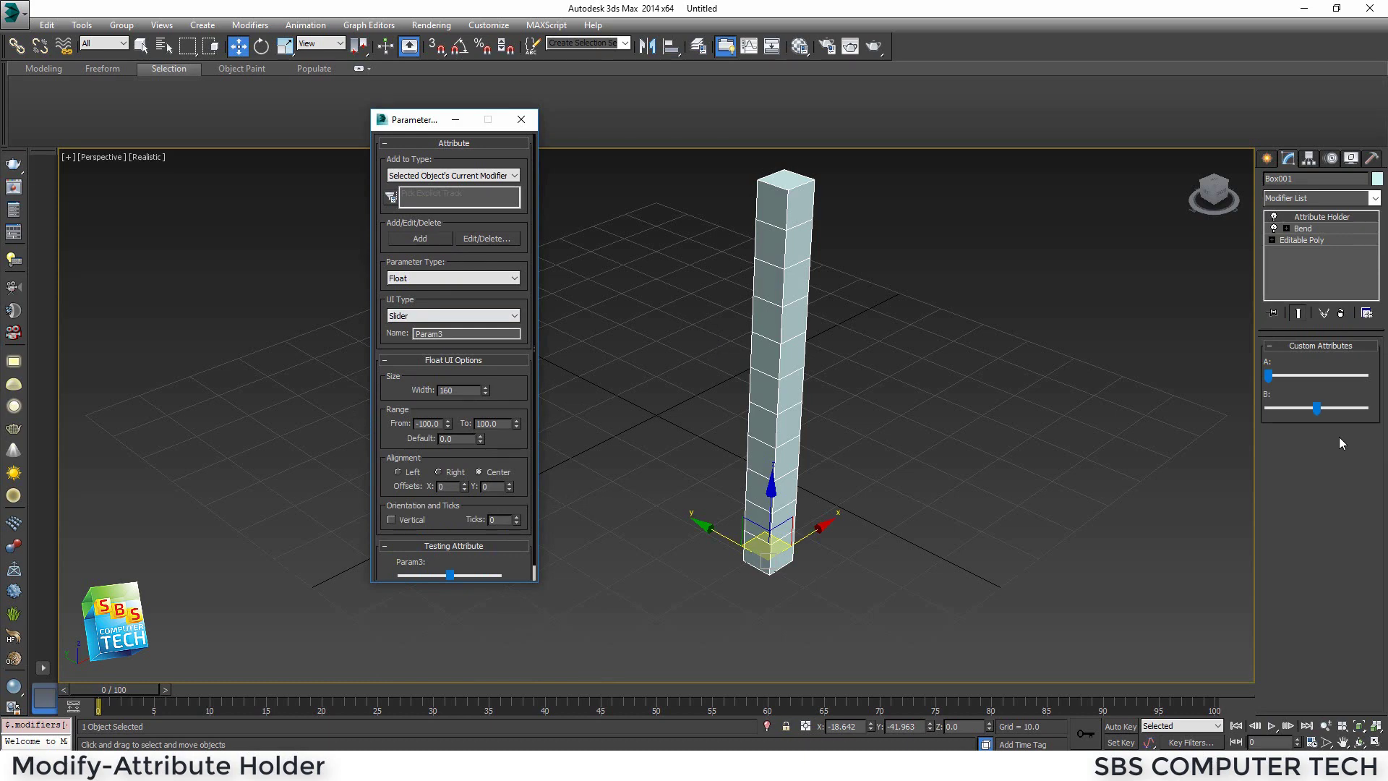
{"action": "mouse_move", "coordinate": [1317, 412]}
{"action": "left_mouse_down"}
{"action": "mouse_move", "coordinate": [1364, 409]}
{"action": "mouse_move", "coordinate": [1268, 412]}
{"action": "mouse_move", "coordinate": [1365, 409]}
{"action": "mouse_move", "coordinate": [1316, 414]}
{"action": "left_mouse_up"}
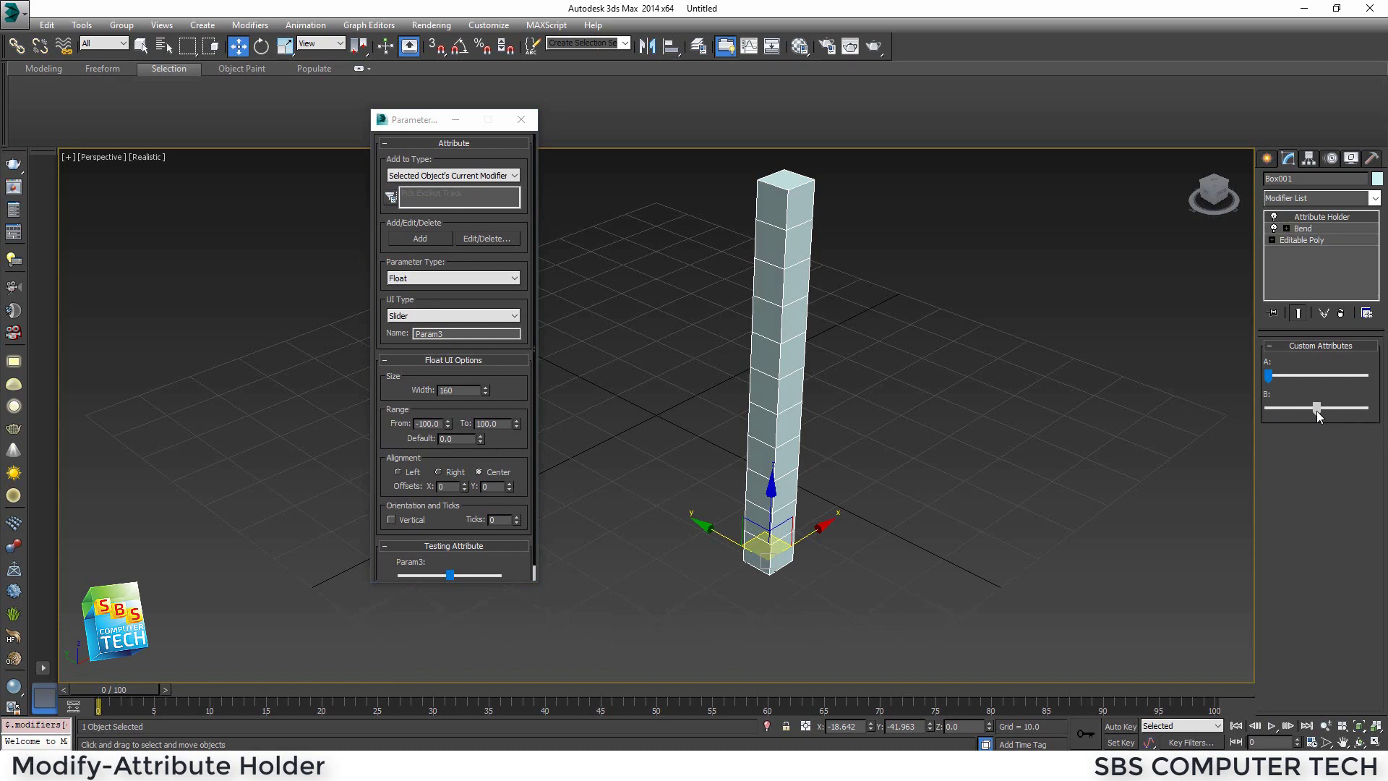
- Start wiring the Attribute Holder's custom attribute b to the Angle parameter of the box's own Bend modifier
{"action": "right_click", "coordinate": [803, 361]}
{"action": "right_click", "coordinate": [787, 382]}
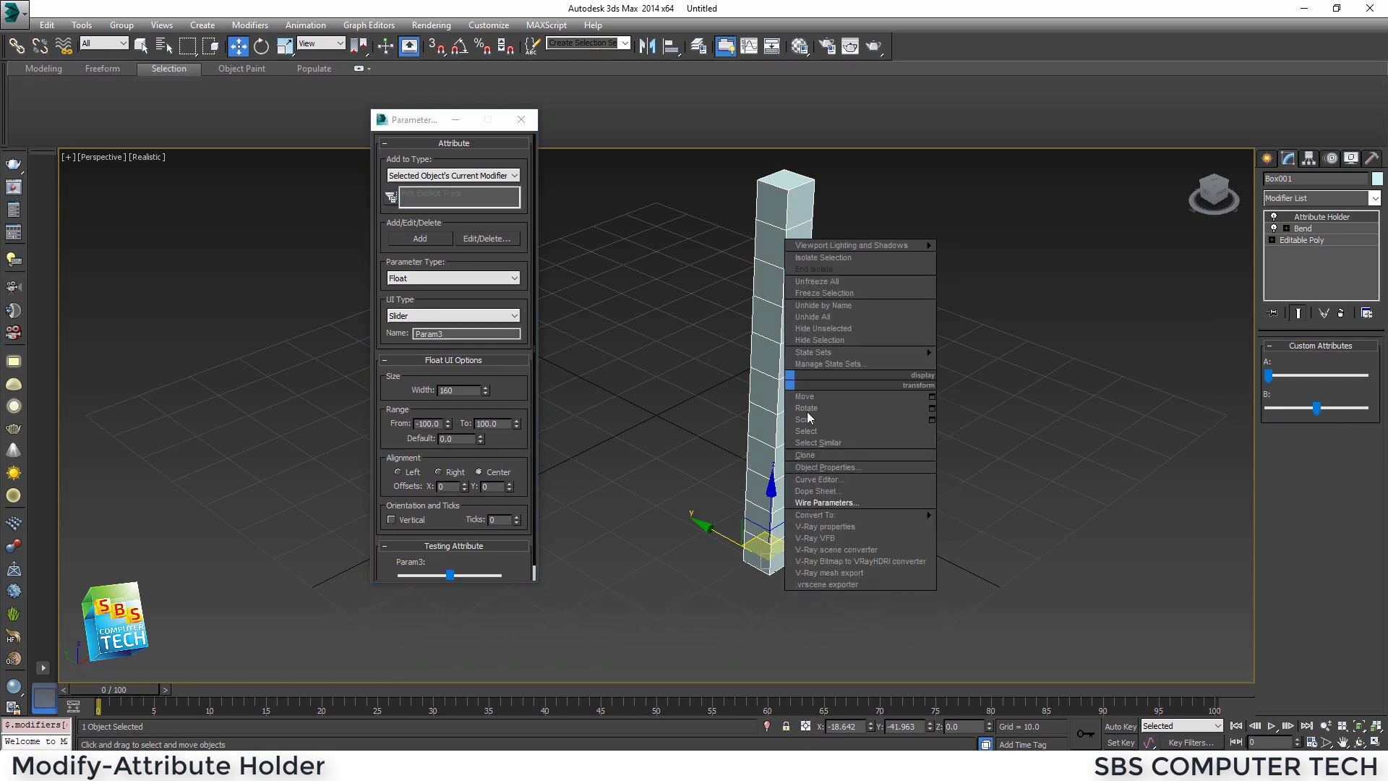
{"action": "left_click", "coordinate": [871, 502]}
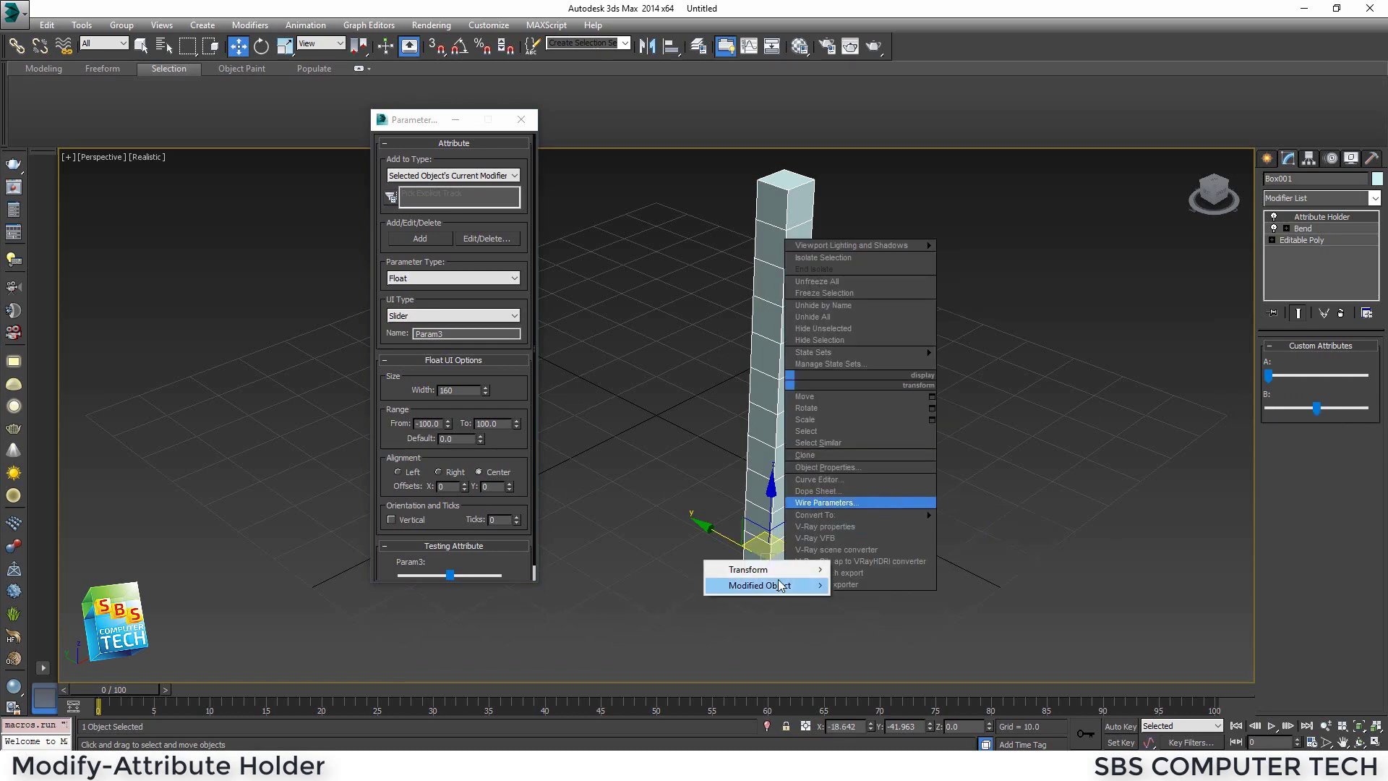
{"action": "mouse_move", "coordinate": [890, 585]}
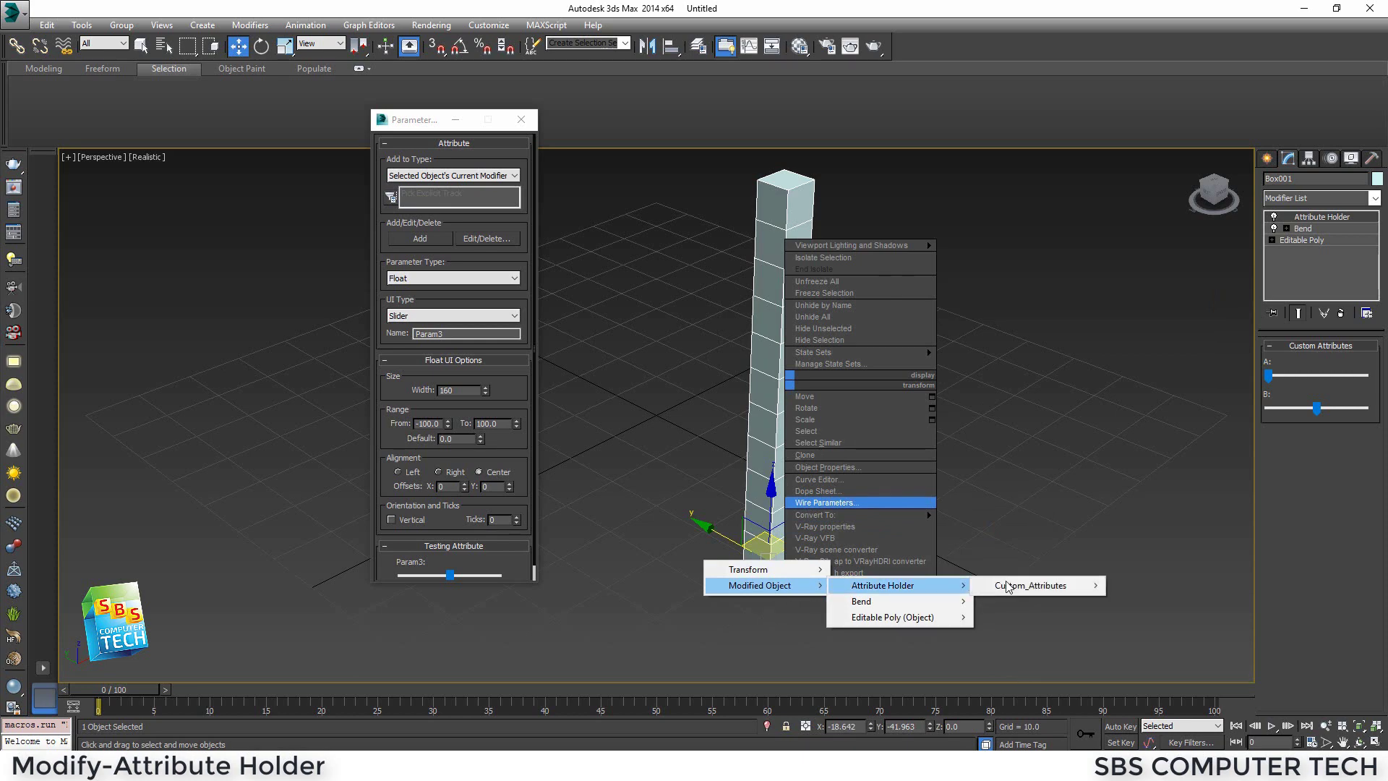
{"action": "mouse_move", "coordinate": [1070, 584]}
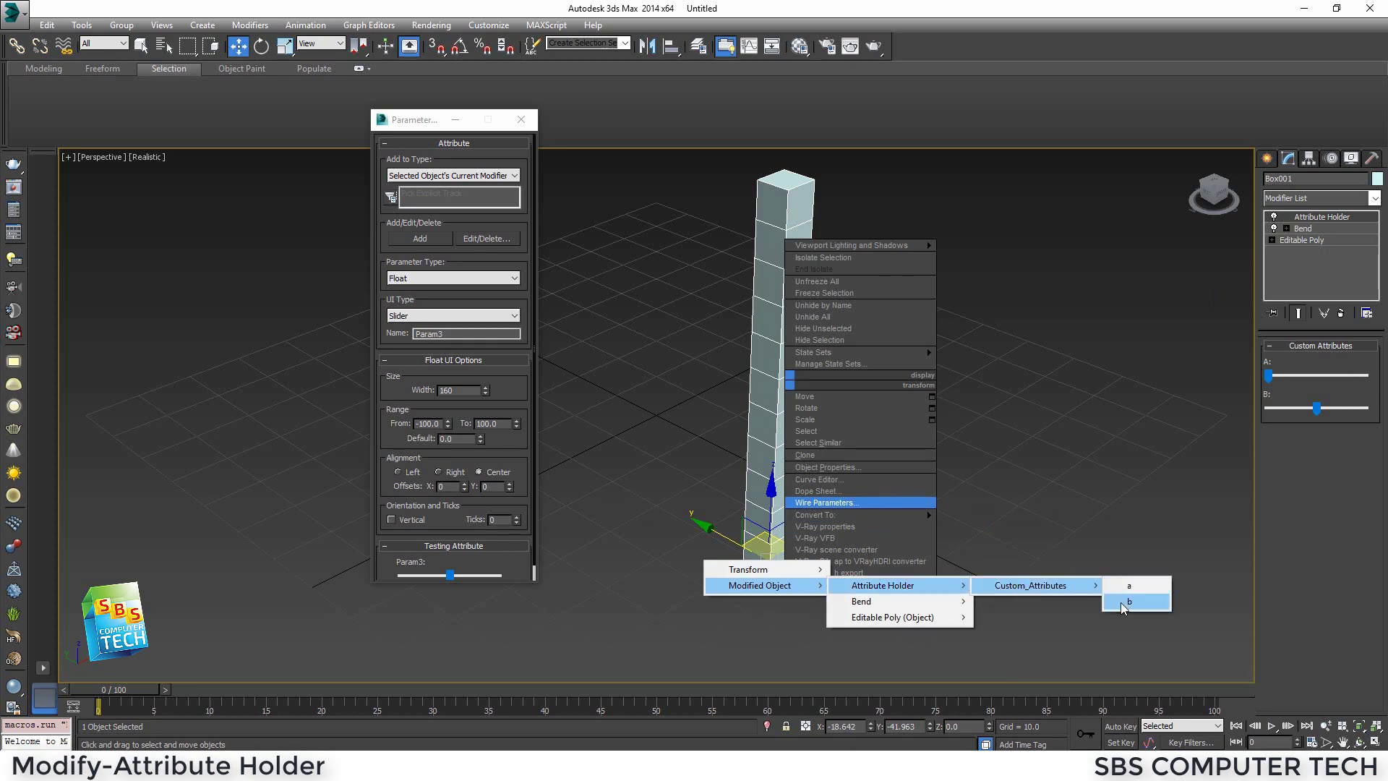
{"action": "left_click", "coordinate": [1122, 603]}
{"action": "left_click", "coordinate": [772, 313]}
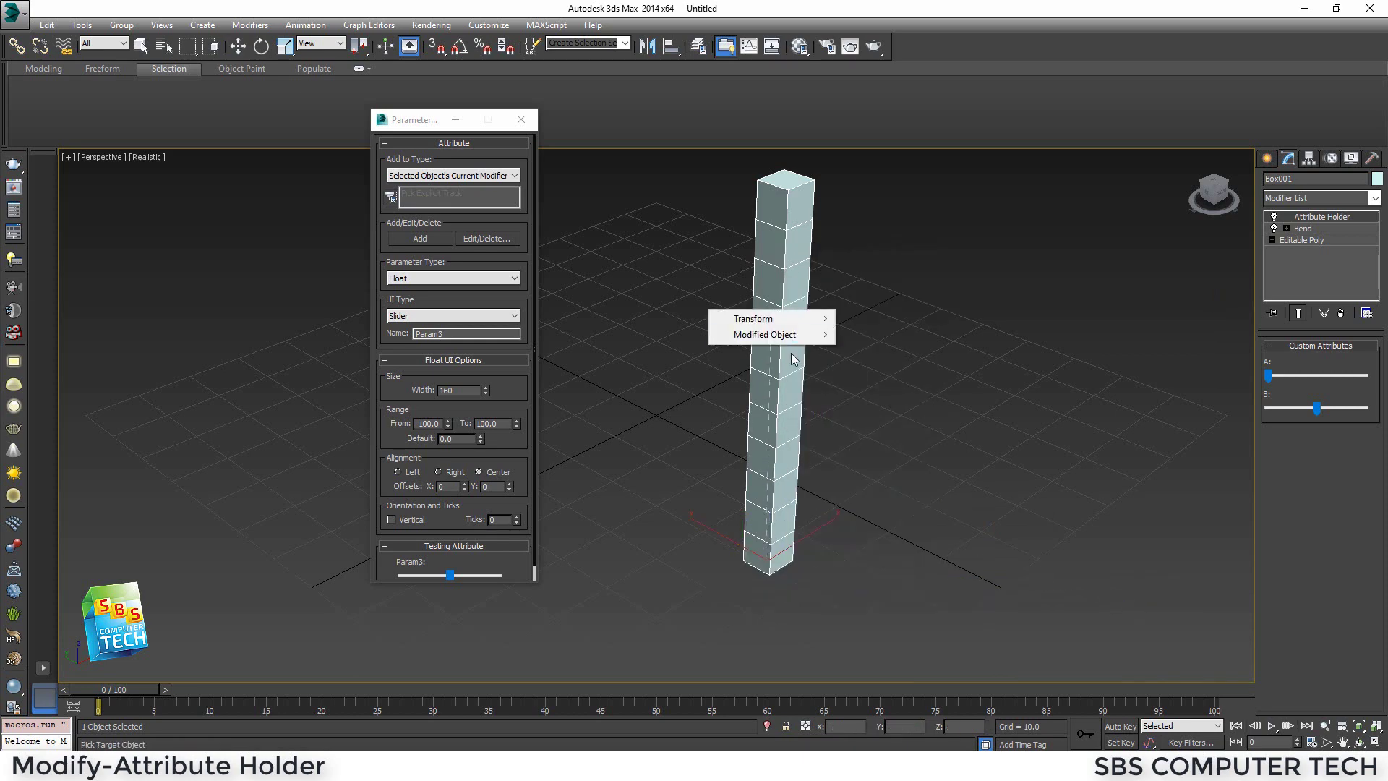
{"action": "mouse_move", "coordinate": [806, 336]}
{"action": "mouse_move", "coordinate": [903, 350]}
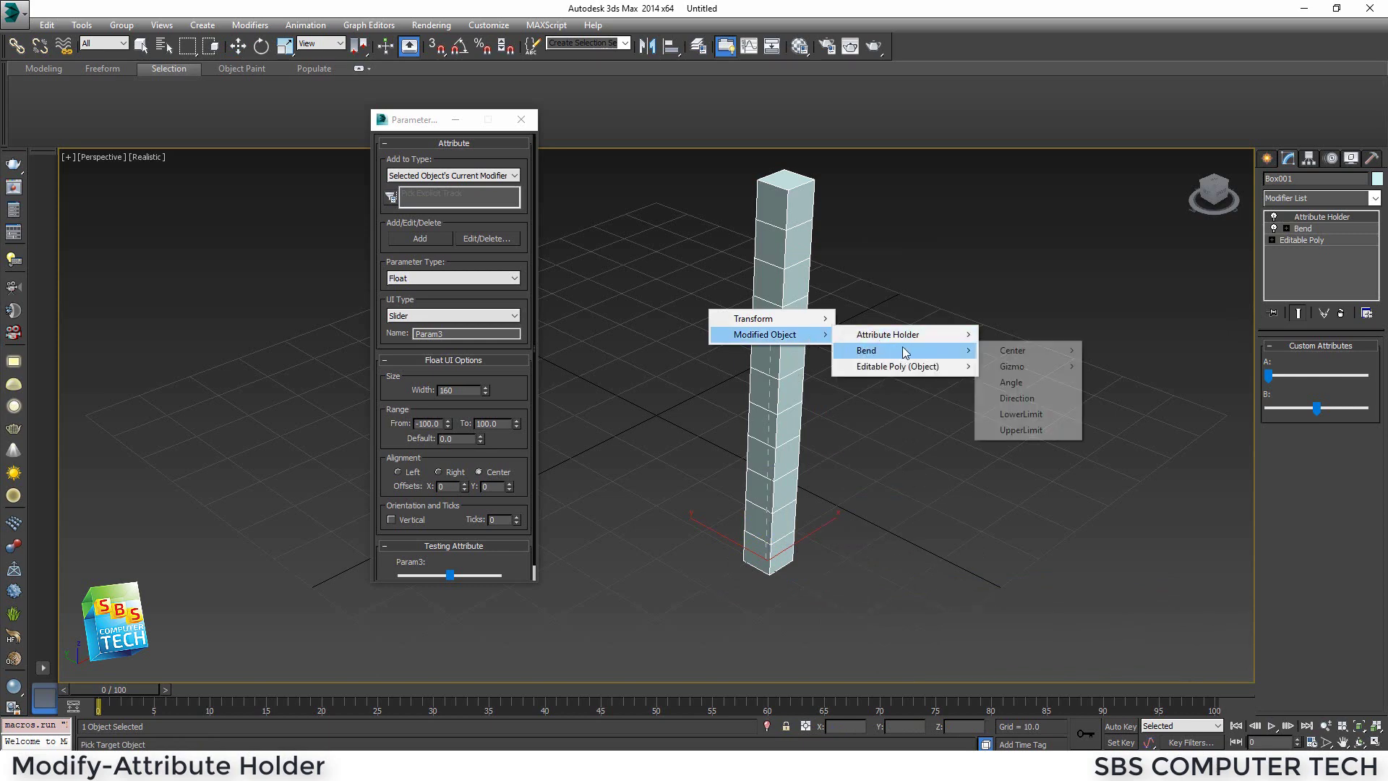
{"action": "left_click", "coordinate": [1013, 382]}
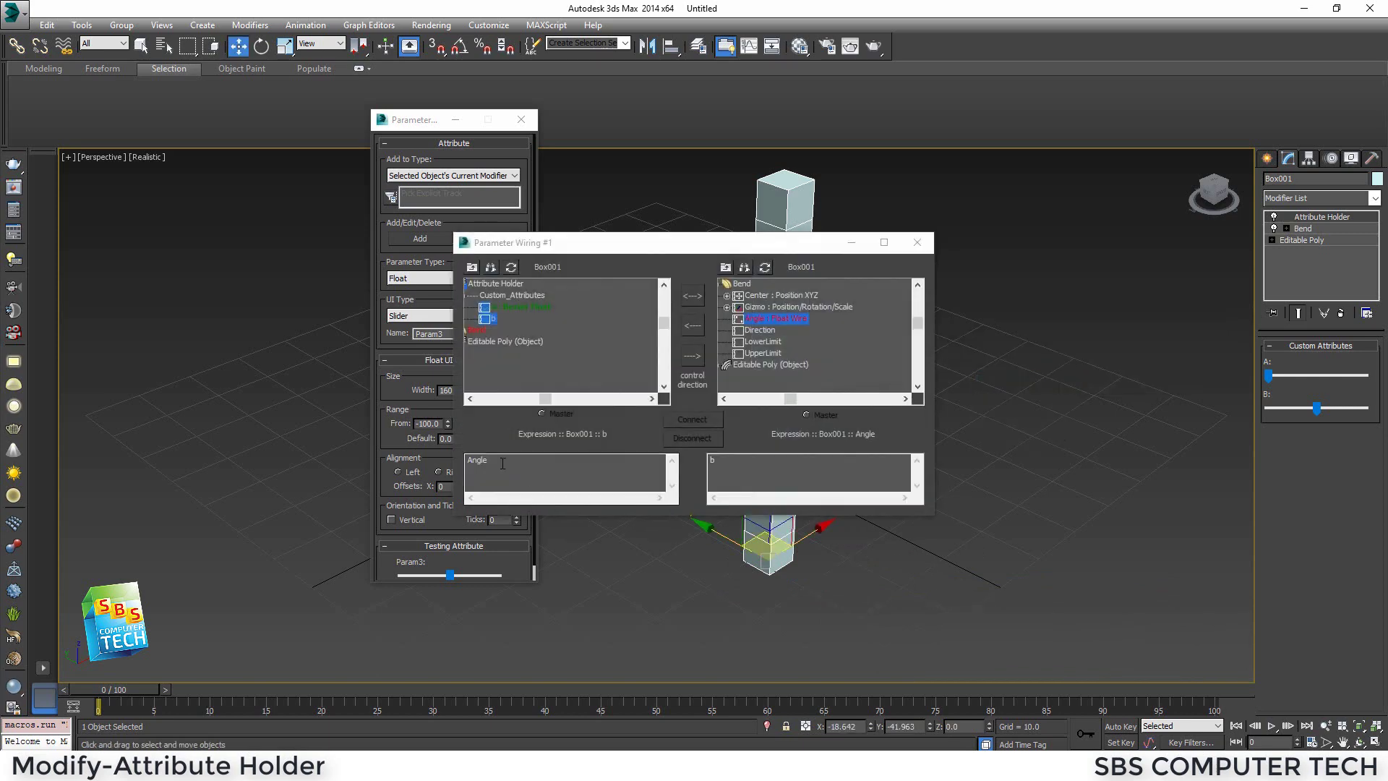
- Clear the expression for b, connect the wire one-way from b to the Bend Angle, and test slider B
{"action": "left_click", "coordinate": [502, 464]}
{"action": "key", "text": "BackSpace"}
{"action": "key", "text": "BackSpace"}
{"action": "key", "text": "BackSpace"}
{"action": "key", "text": "BackSpace"}
{"action": "key", "text": "BackSpace"}
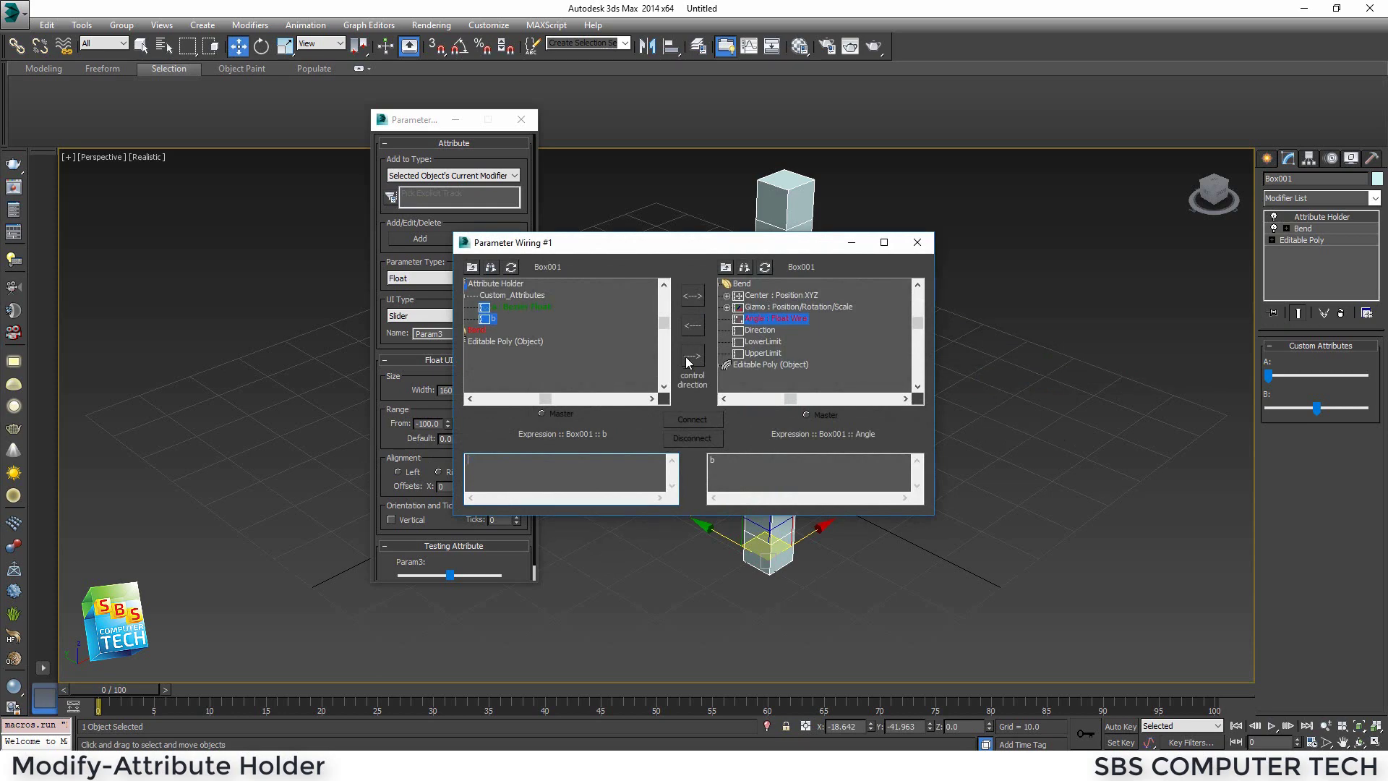
{"action": "left_click", "coordinate": [691, 356]}
{"action": "left_click", "coordinate": [690, 419]}
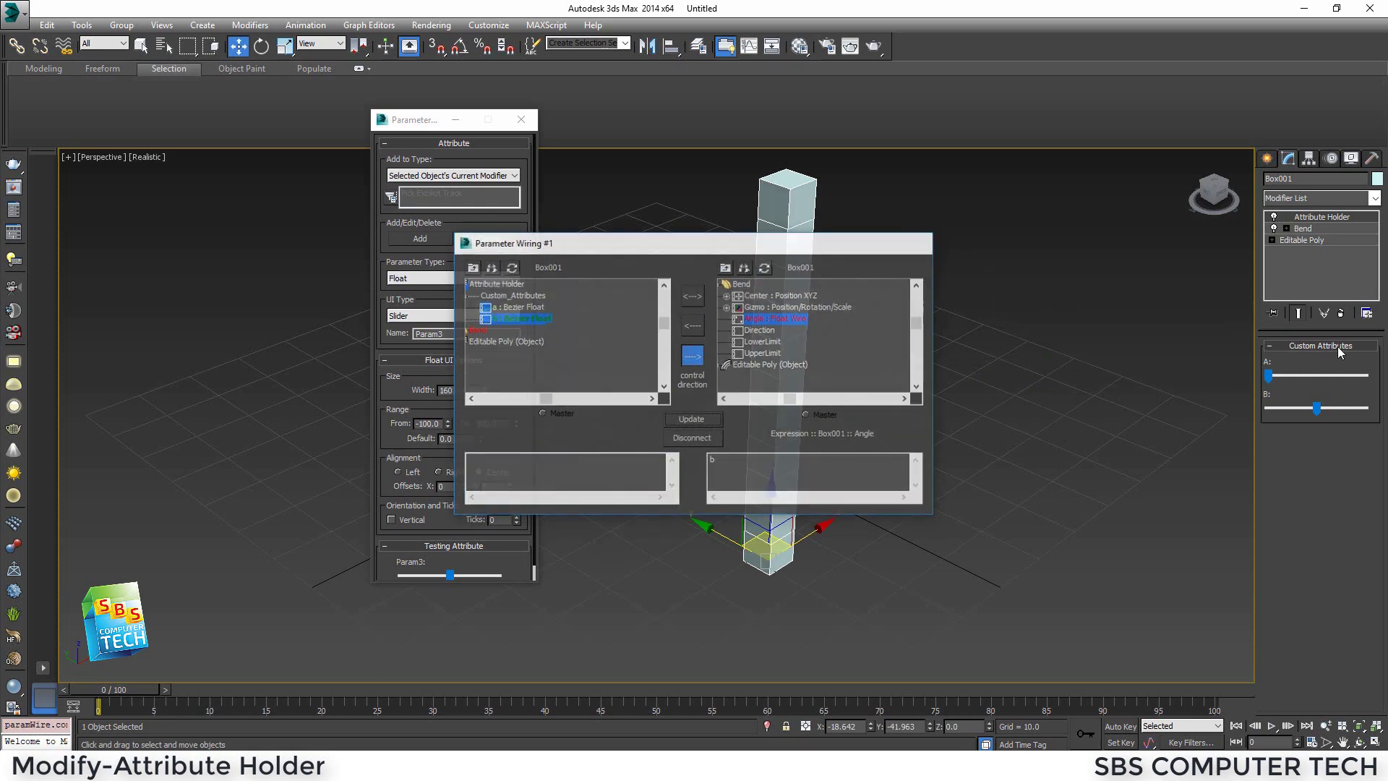
{"action": "left_click", "coordinate": [1316, 408]}
{"action": "mouse_move", "coordinate": [1315, 406]}
{"action": "left_mouse_down"}
{"action": "mouse_move", "coordinate": [1225, 416]}
{"action": "mouse_move", "coordinate": [1364, 409]}
{"action": "mouse_move", "coordinate": [1158, 422]}
{"action": "mouse_move", "coordinate": [1366, 409]}
{"action": "mouse_move", "coordinate": [1140, 409]}
{"action": "mouse_move", "coordinate": [1375, 405]}
{"action": "mouse_move", "coordinate": [1265, 406]}
{"action": "mouse_move", "coordinate": [1342, 404]}
{"action": "mouse_move", "coordinate": [1295, 395]}
{"action": "mouse_move", "coordinate": [1314, 394]}
{"action": "left_mouse_up"}
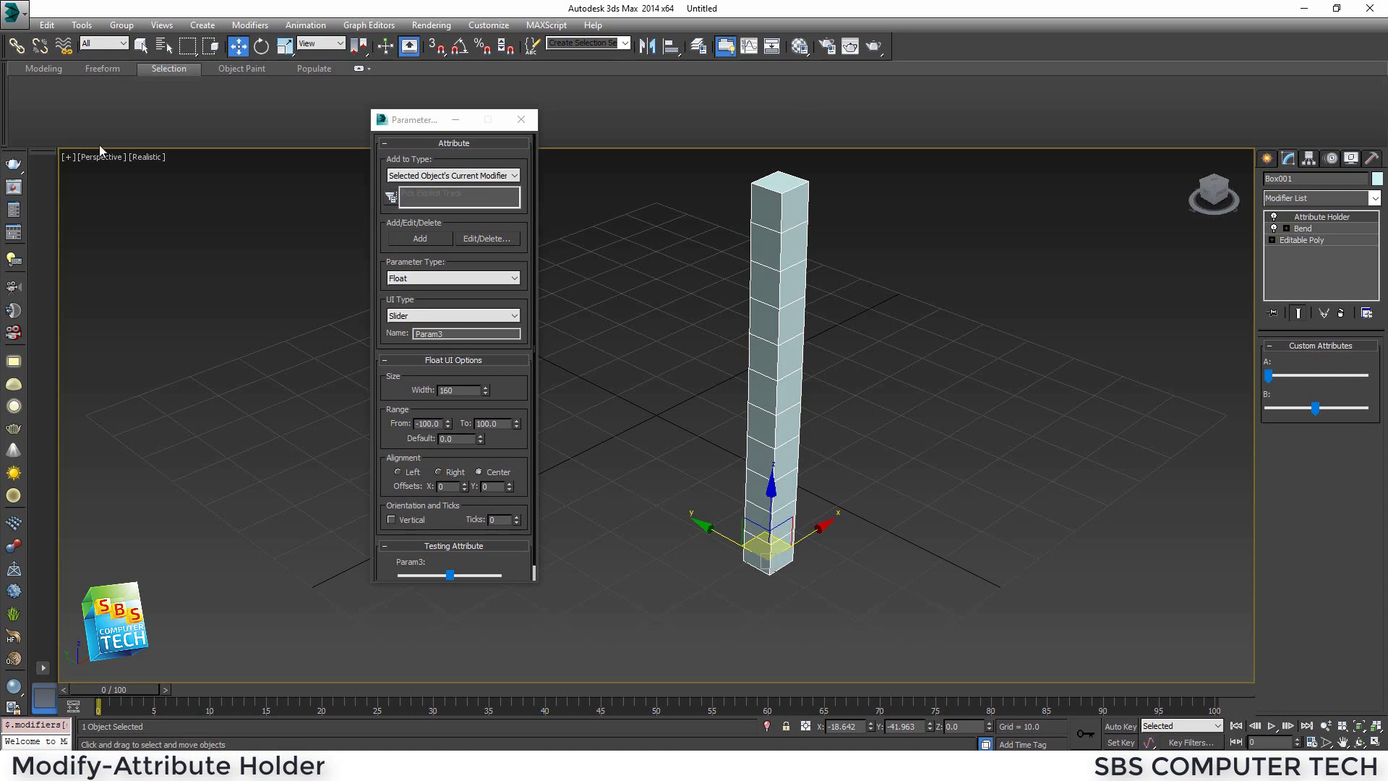
- Close the Parameter Editor and create a geosphere with a radius of about 16.8 beside the box
{"action": "left_click", "coordinate": [521, 123]}
{"action": "left_click", "coordinate": [1267, 158]}
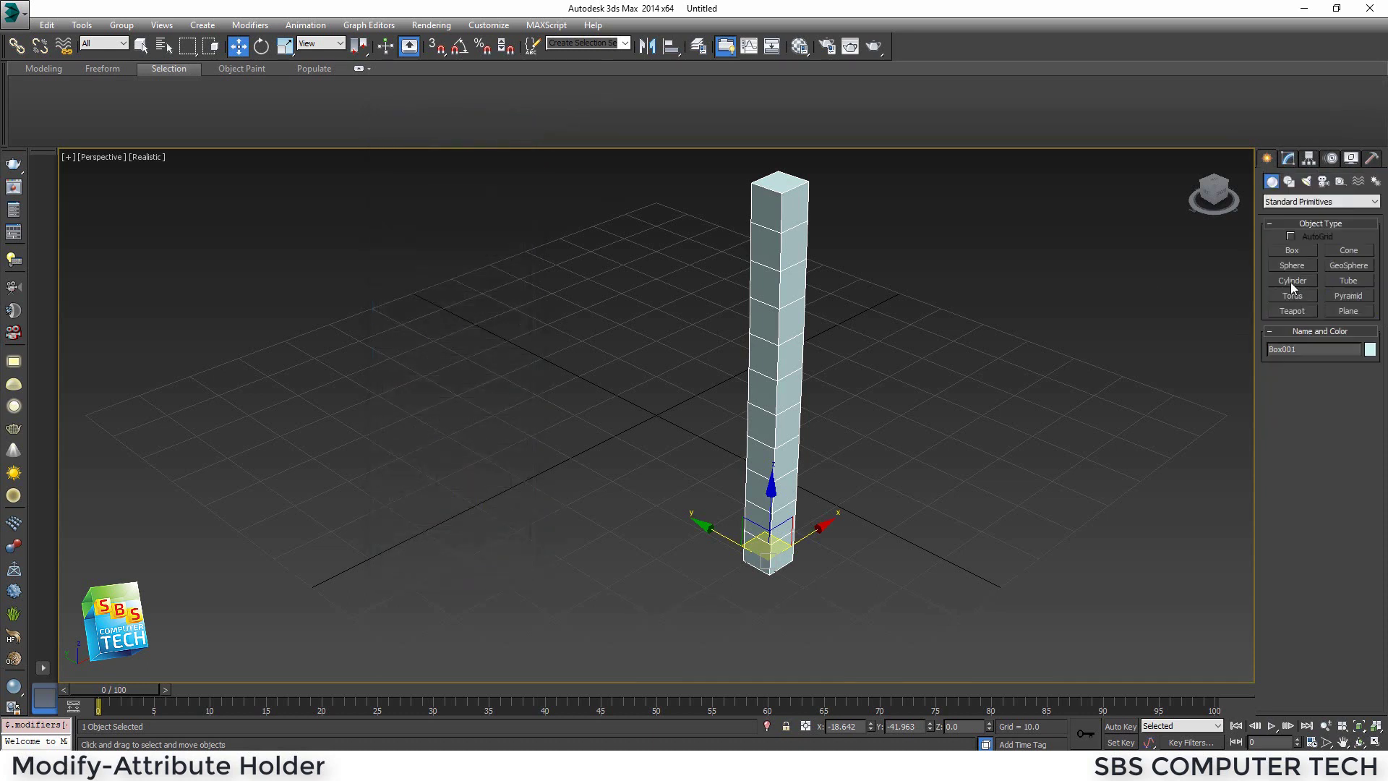
{"action": "left_click", "coordinate": [1349, 265]}
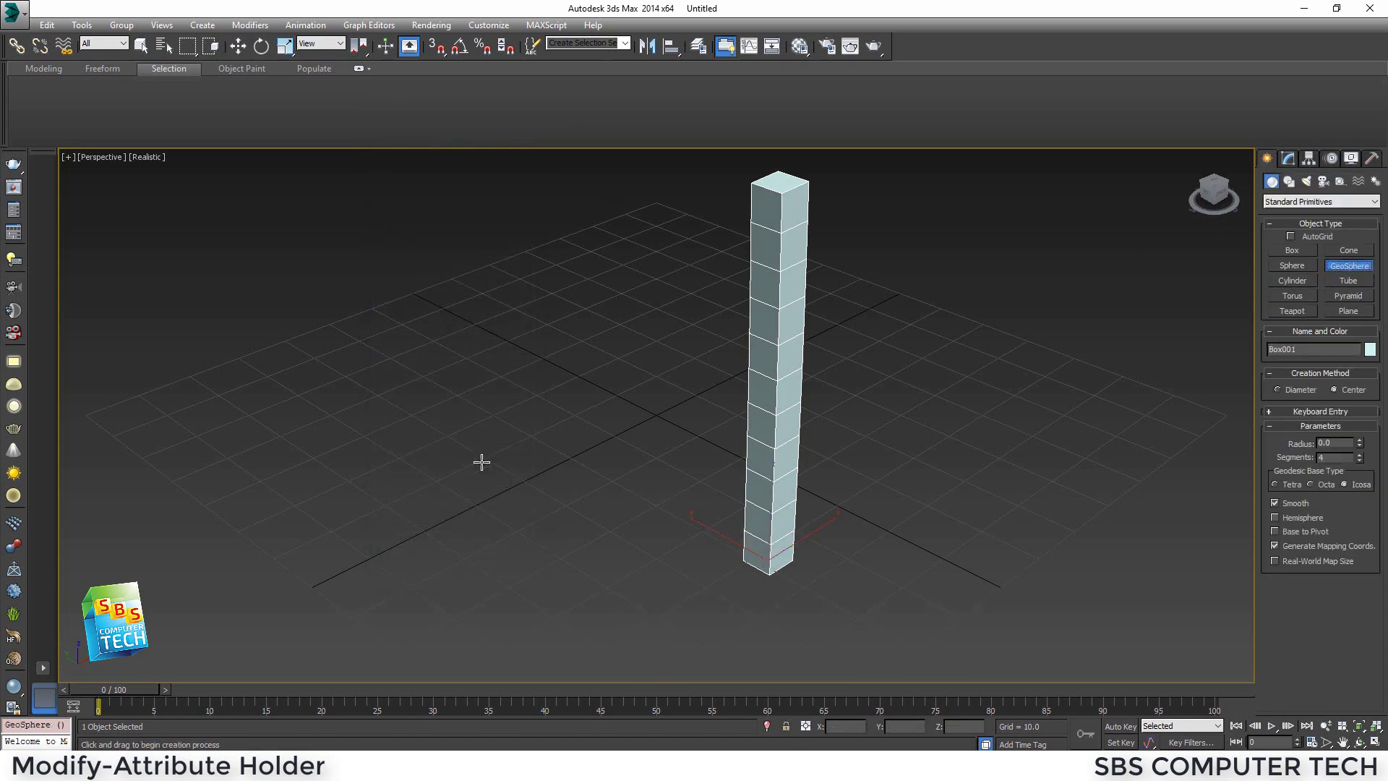
{"action": "left_click_drag", "start_coordinate": [484, 436], "coordinate": [487, 383]}
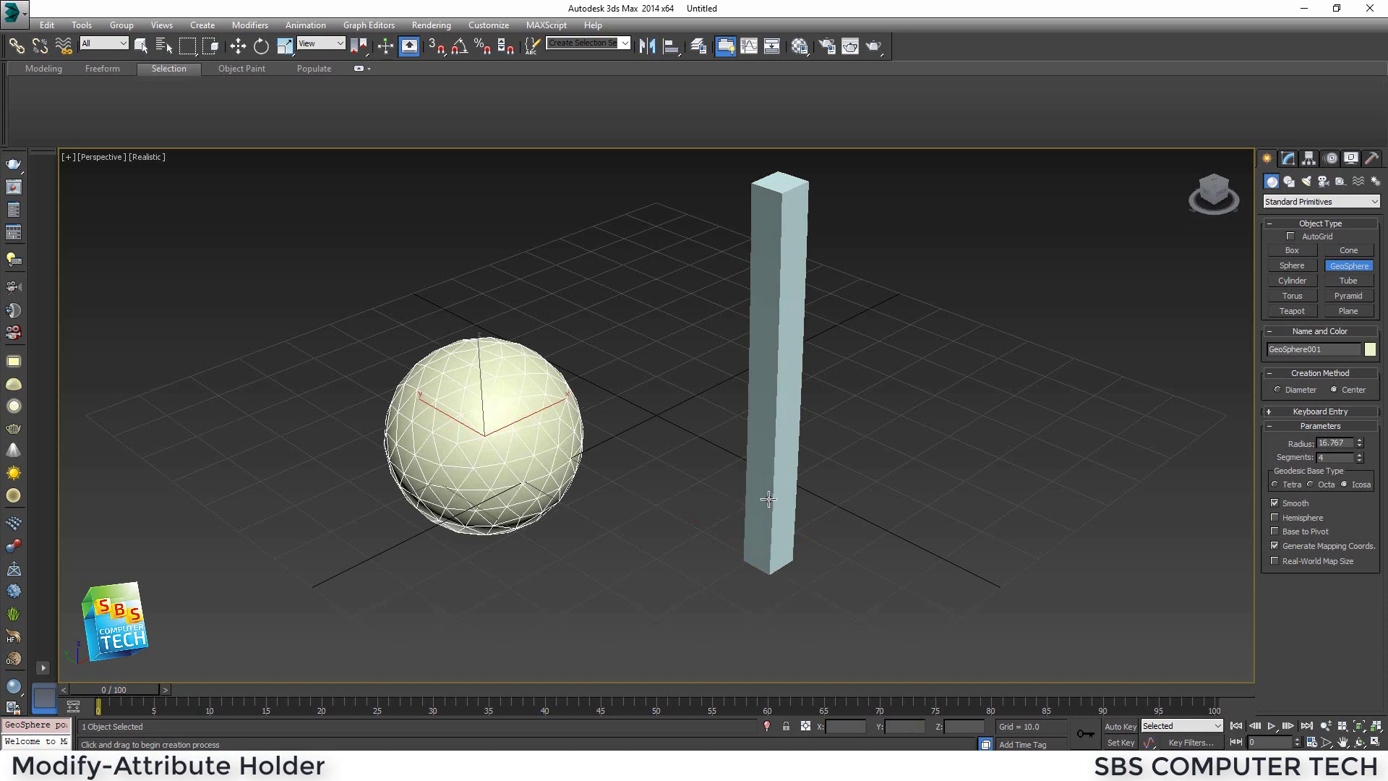
- Apply a Displace modifier to the geosphere
{"action": "left_click", "coordinate": [1289, 159]}
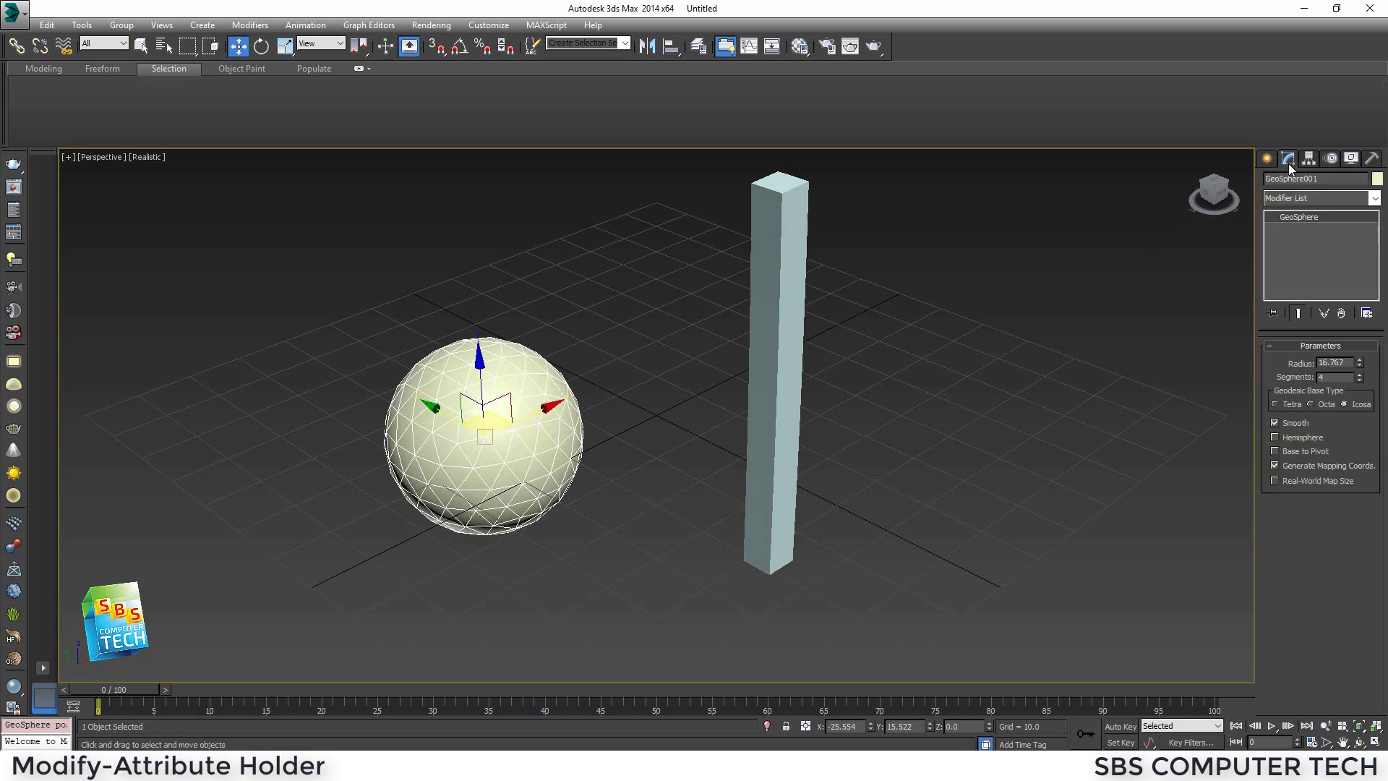
{"action": "left_click", "coordinate": [1375, 198]}
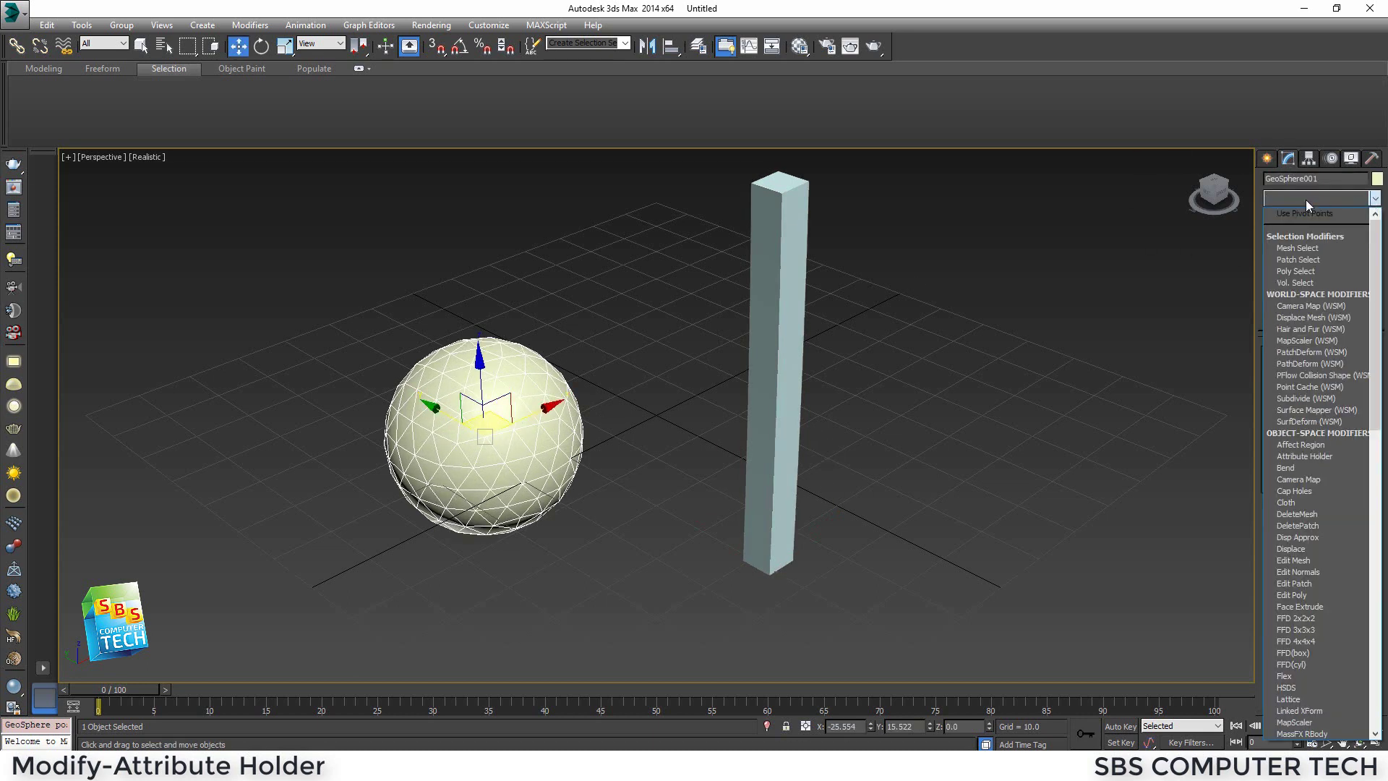
{"action": "left_click_drag", "start_coordinate": [1378, 260], "coordinate": [1378, 304]}
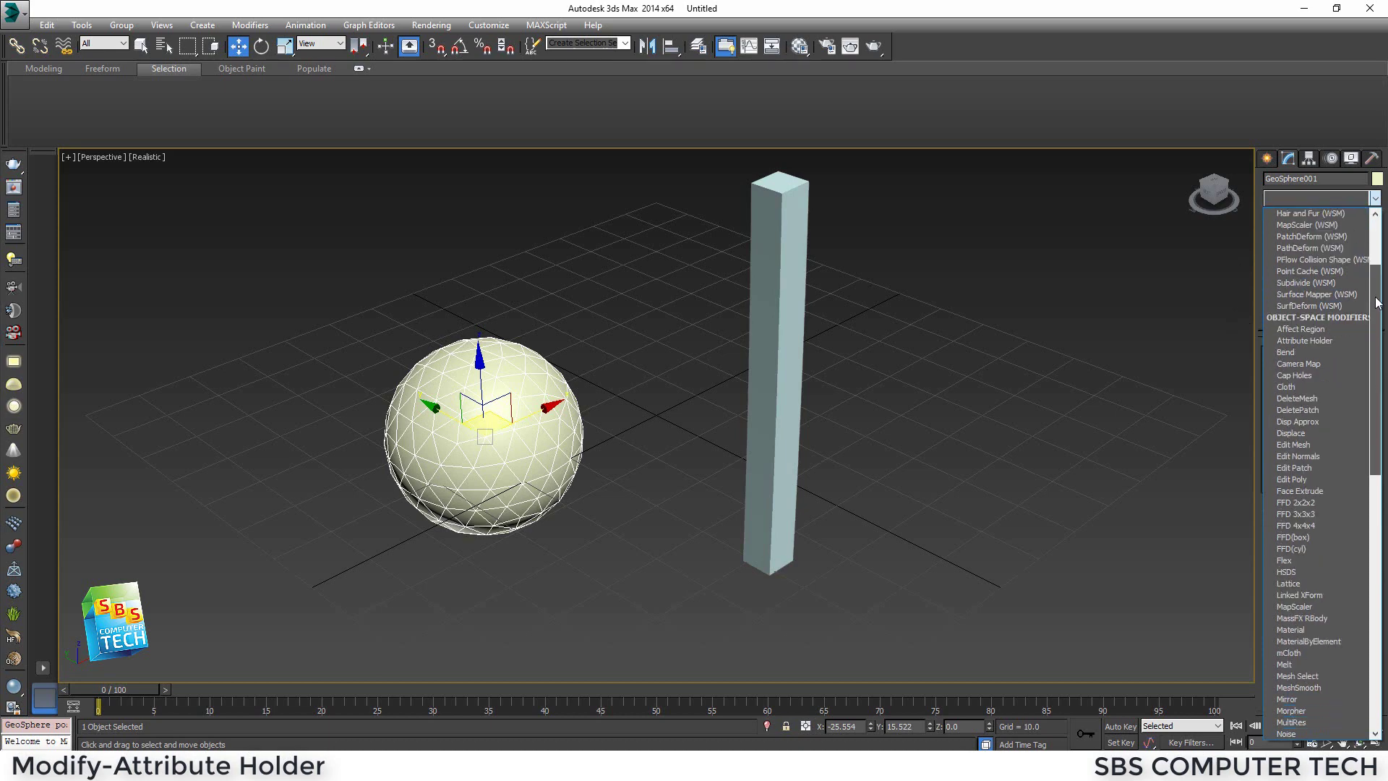
{"action": "left_click", "coordinate": [1280, 434]}
- Set the Displace strength to 30, switch its mapping to Spherical, and reduce the strength to about -3.3
{"action": "left_click", "coordinate": [1329, 379]}
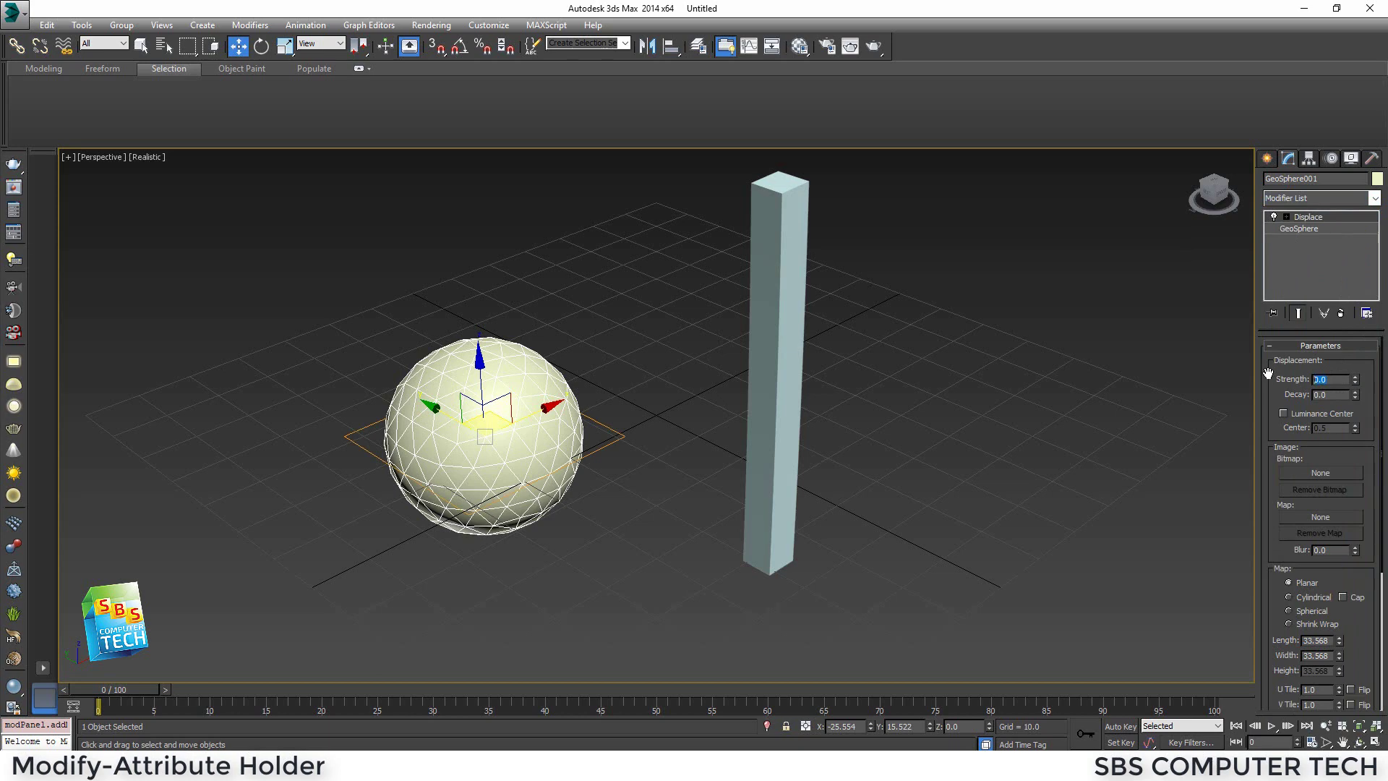
{"action": "type", "text": "30"}
{"action": "key", "text": "Return"}
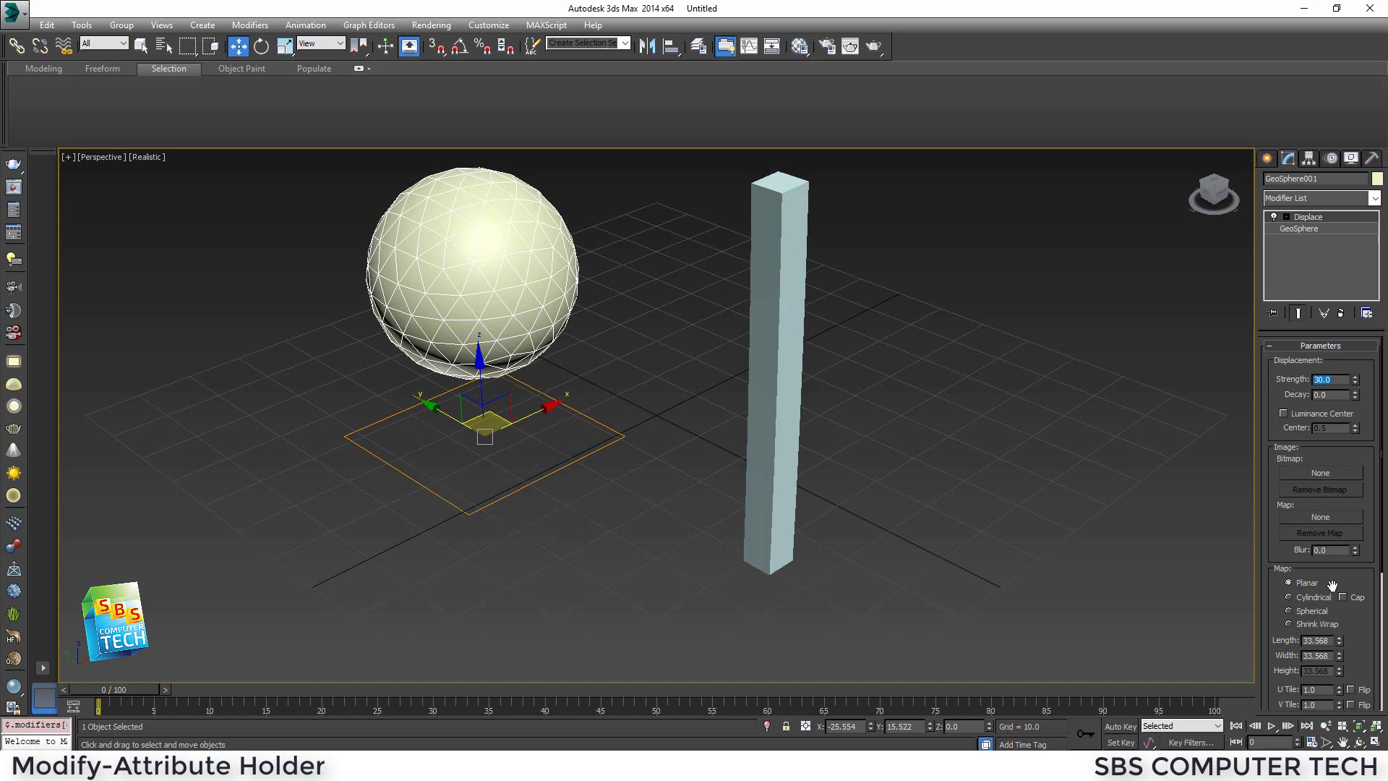
{"action": "left_click", "coordinate": [1312, 610]}
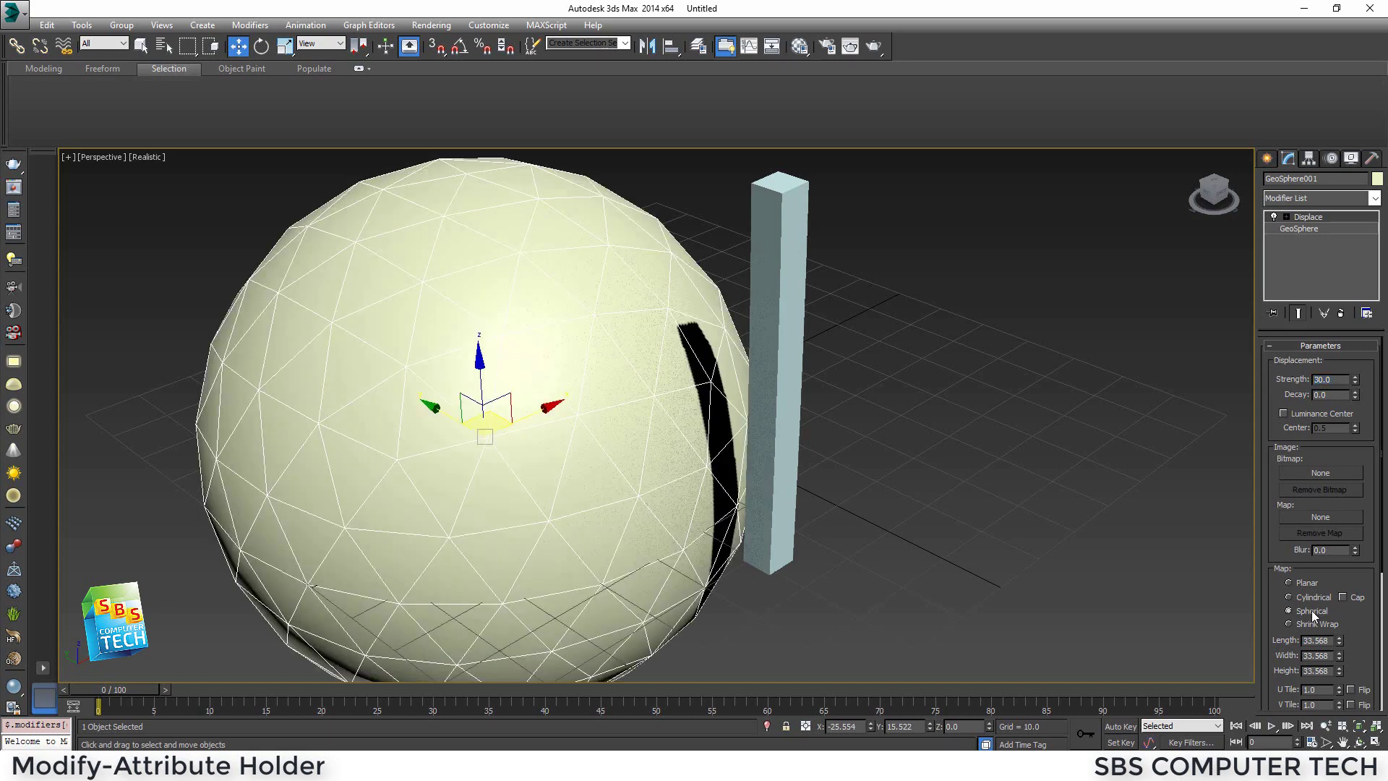
{"action": "left_click", "coordinate": [1356, 381]}
{"action": "left_click_drag", "start_coordinate": [1356, 383], "coordinate": [1357, 449]}
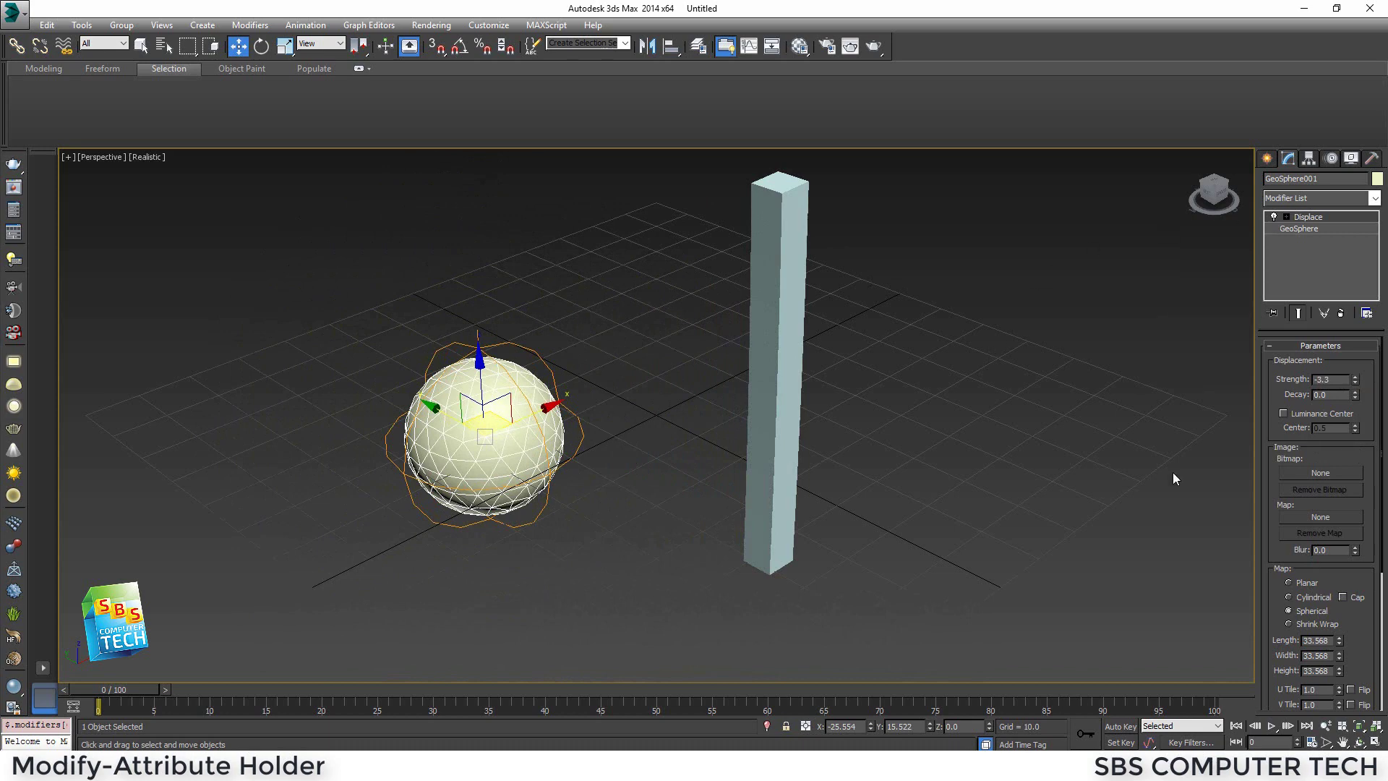
- Create a Cellular map in the Material Editor, assign it as the Displace modifier's map, and close the editor
{"action": "left_click", "coordinate": [800, 52]}
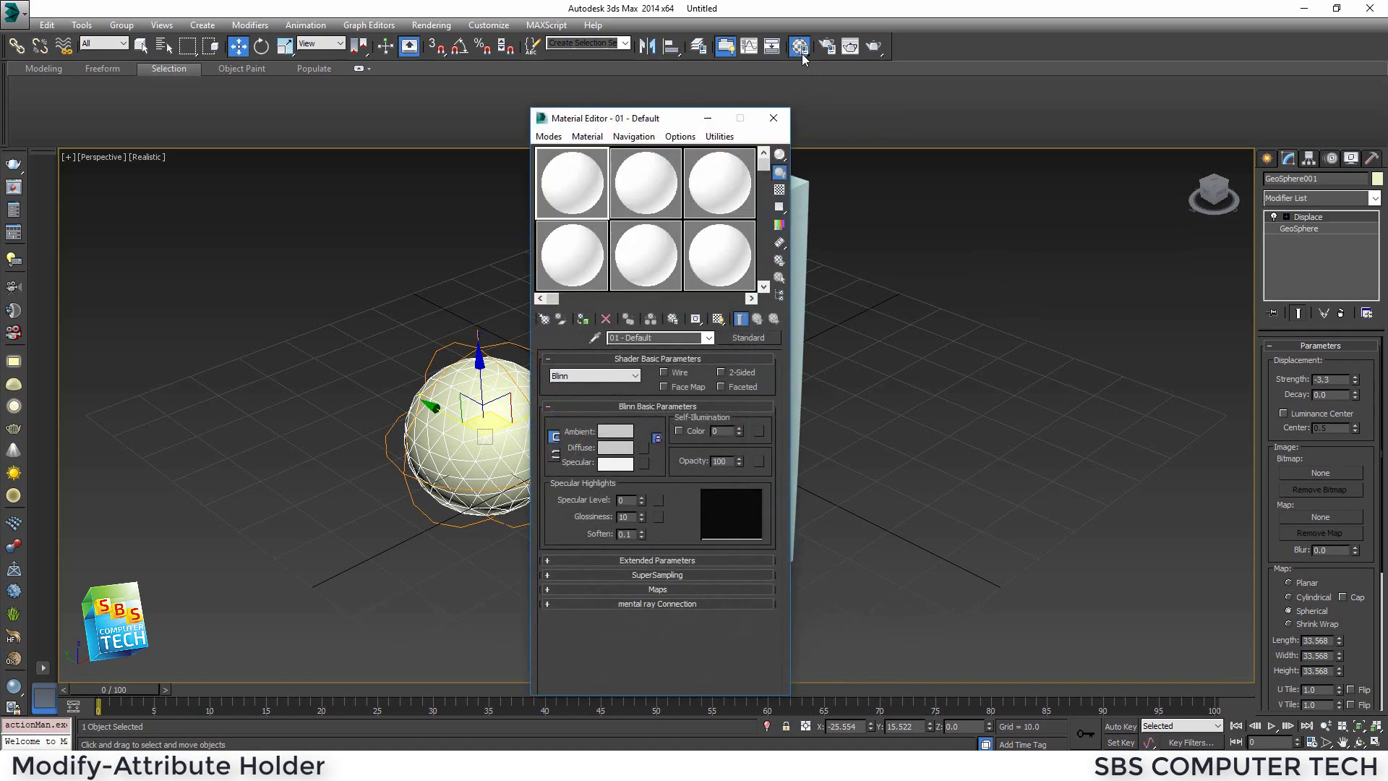
{"action": "left_click", "coordinate": [543, 319]}
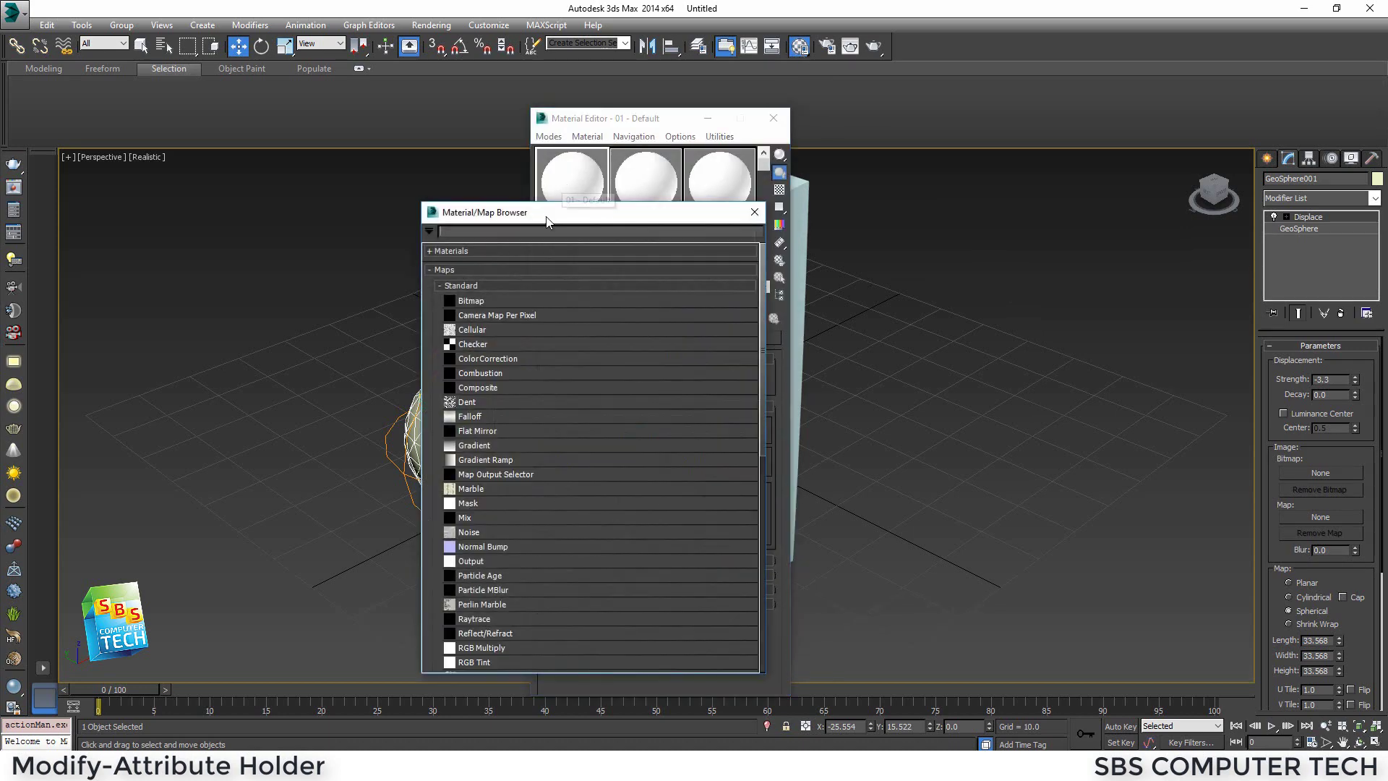
{"action": "double_click", "coordinate": [488, 329]}
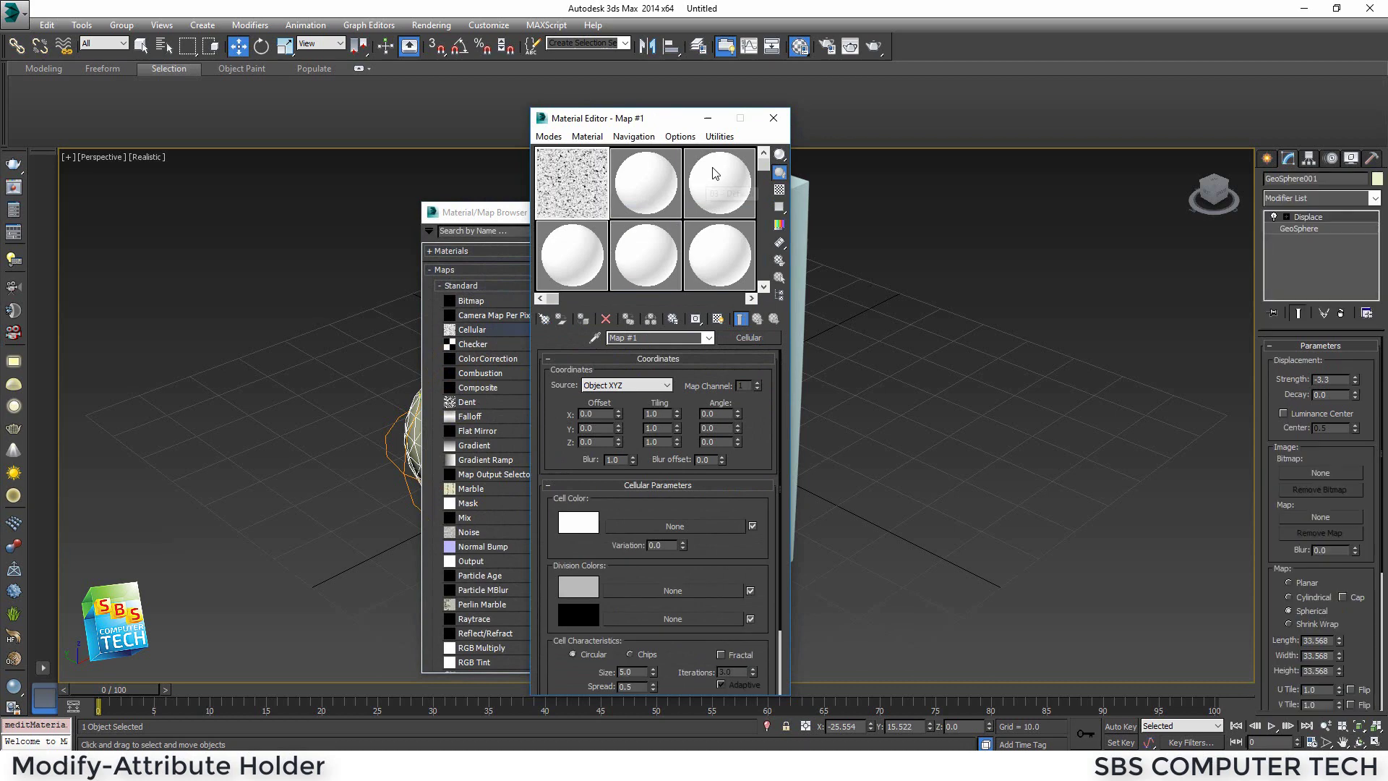
{"action": "left_click_drag", "start_coordinate": [1315, 522], "coordinate": [1318, 518]}
{"action": "left_click", "coordinate": [644, 418]}
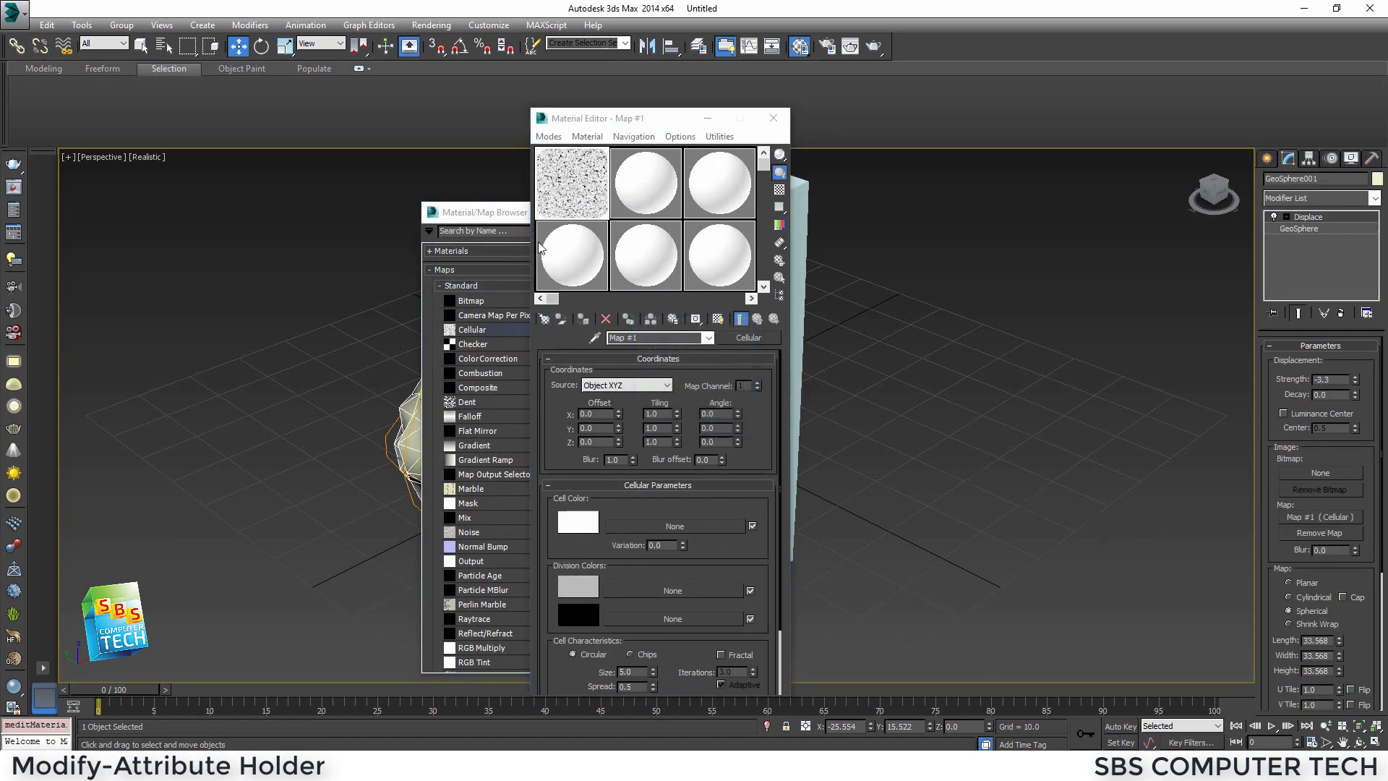
{"action": "left_click", "coordinate": [480, 212]}
{"action": "left_click", "coordinate": [754, 212]}
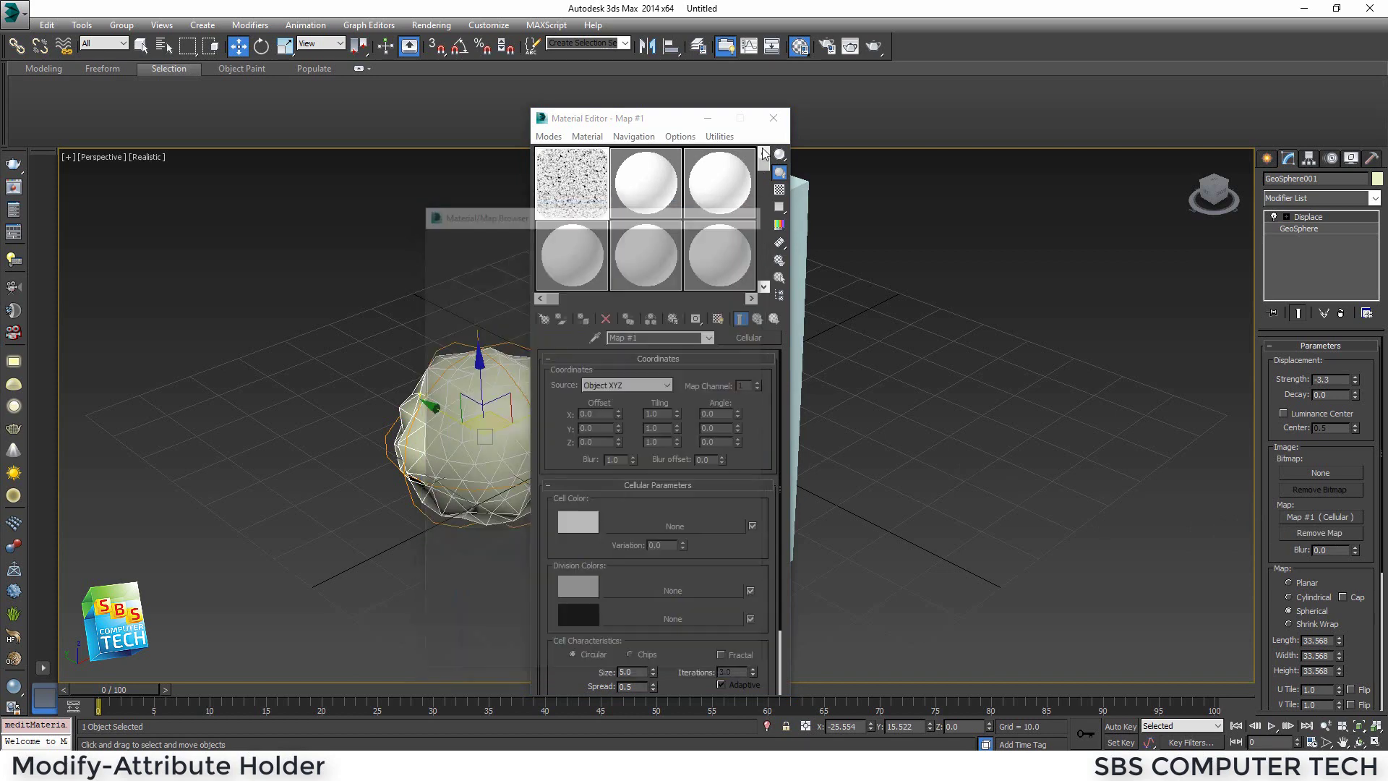
{"action": "left_click", "coordinate": [774, 117]}
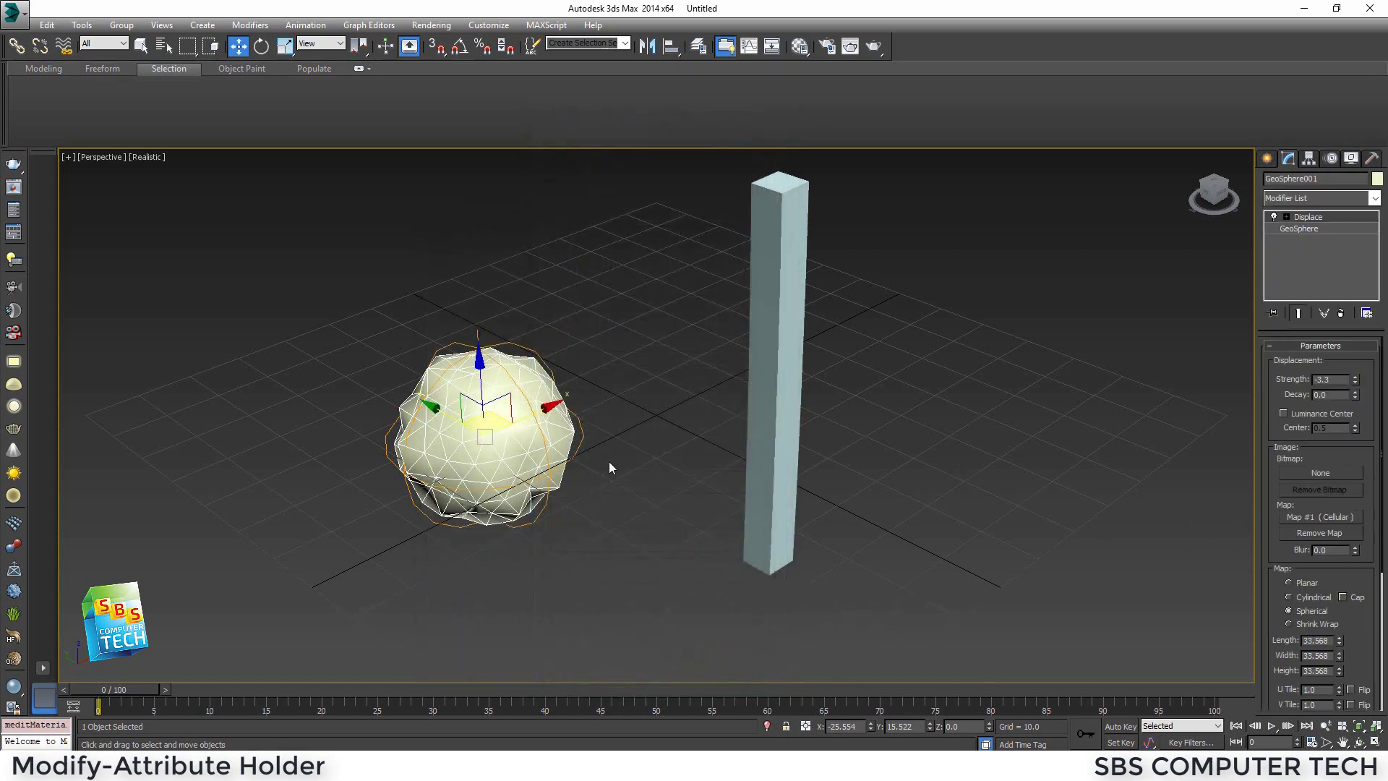
- Lower the Displace strength further for a more pronounced cellular relief, and add an Attribute Holder modifier above Displace
{"action": "left_click_drag", "start_coordinate": [1355, 381], "coordinate": [1332, 436]}
{"action": "left_click", "coordinate": [1375, 199]}
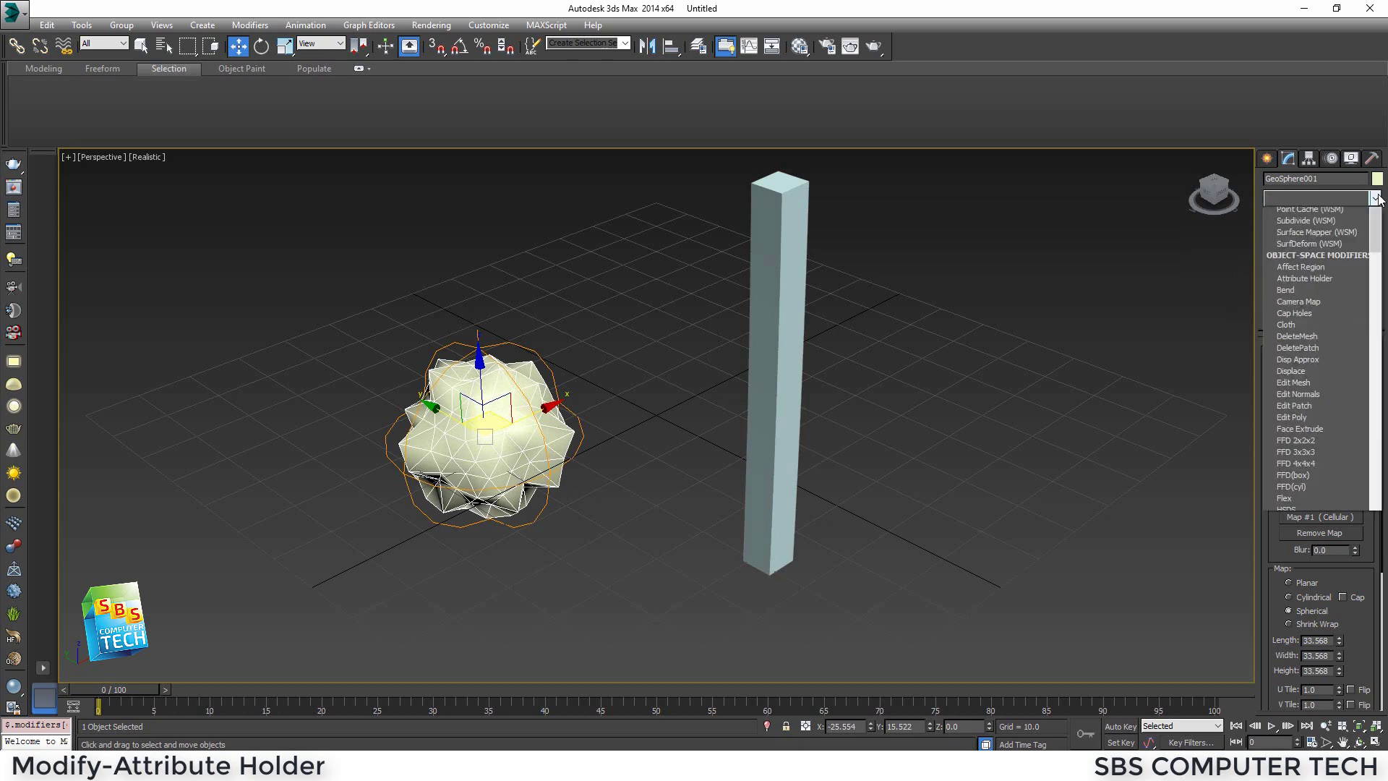
{"action": "left_click", "coordinate": [1314, 459]}
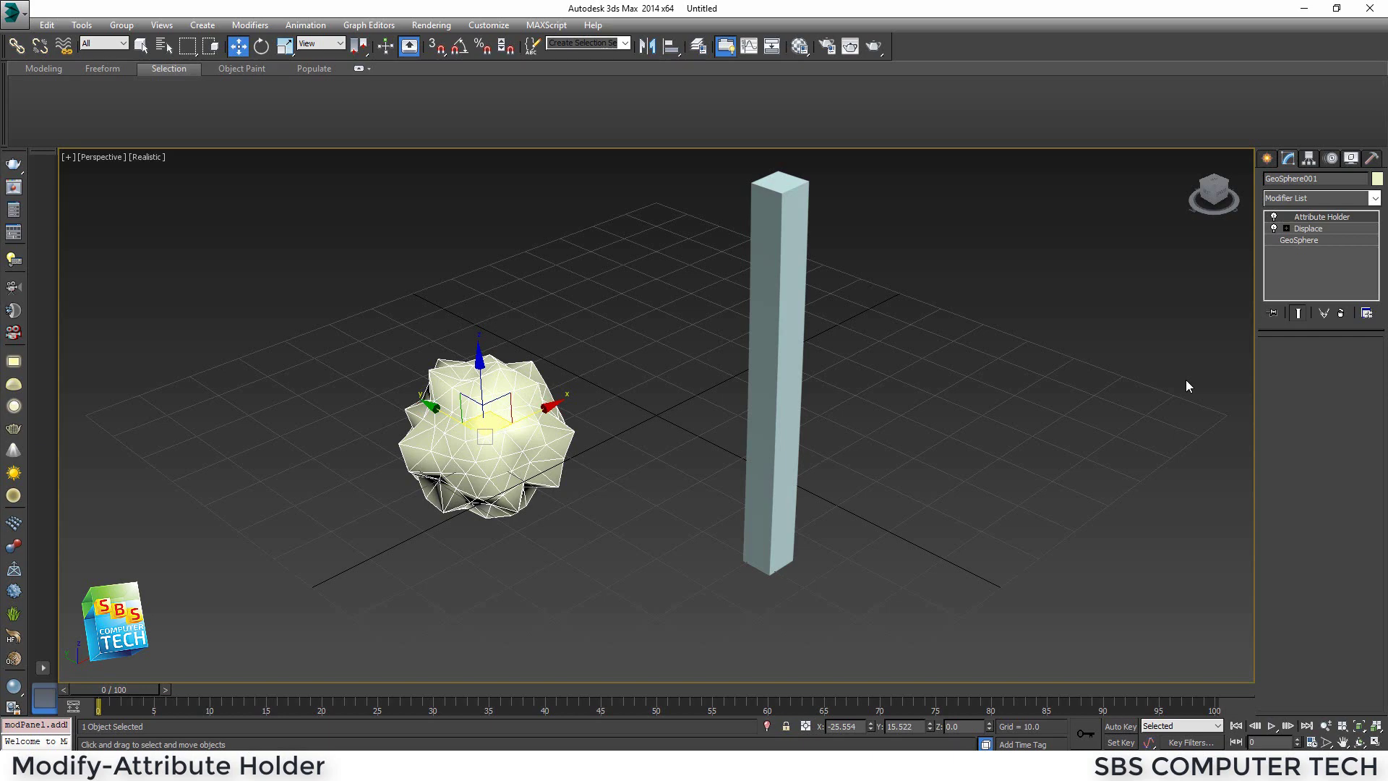
- Add a float slider attribute ranging from -100 to 100 to the geosphere's Attribute Holder using the Parameter Editor
{"action": "left_click", "coordinate": [305, 24]}
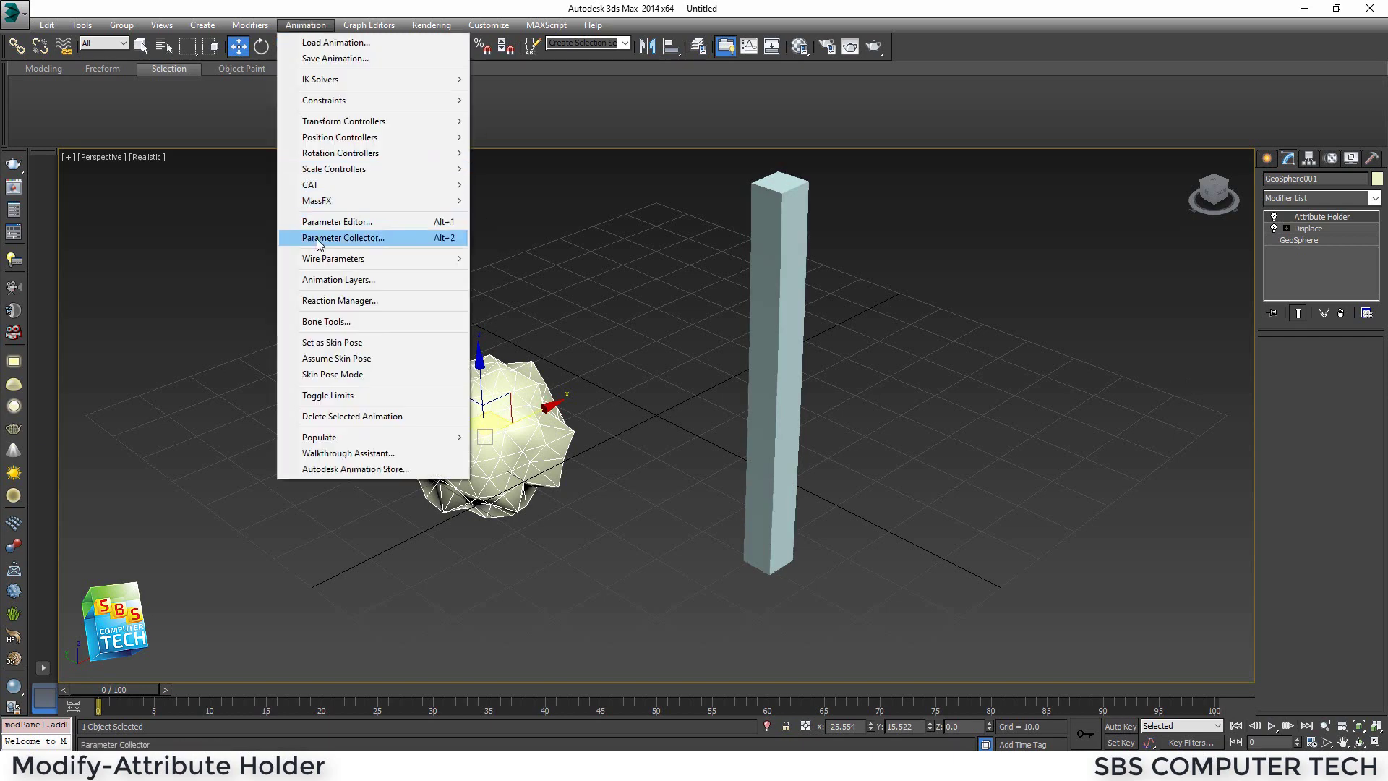
{"action": "left_click", "coordinate": [318, 223]}
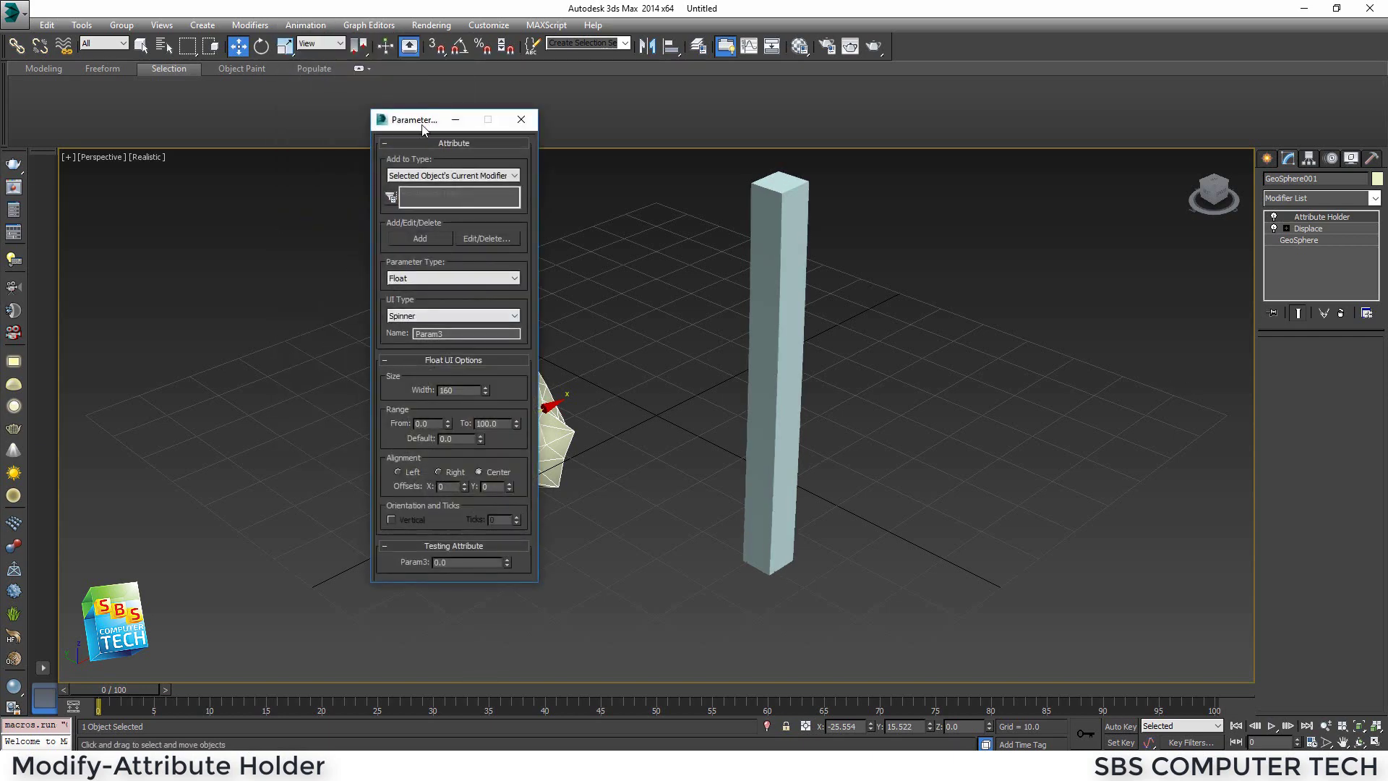
{"action": "left_click_drag", "start_coordinate": [427, 119], "coordinate": [211, 172]}
{"action": "left_click", "coordinate": [227, 357]}
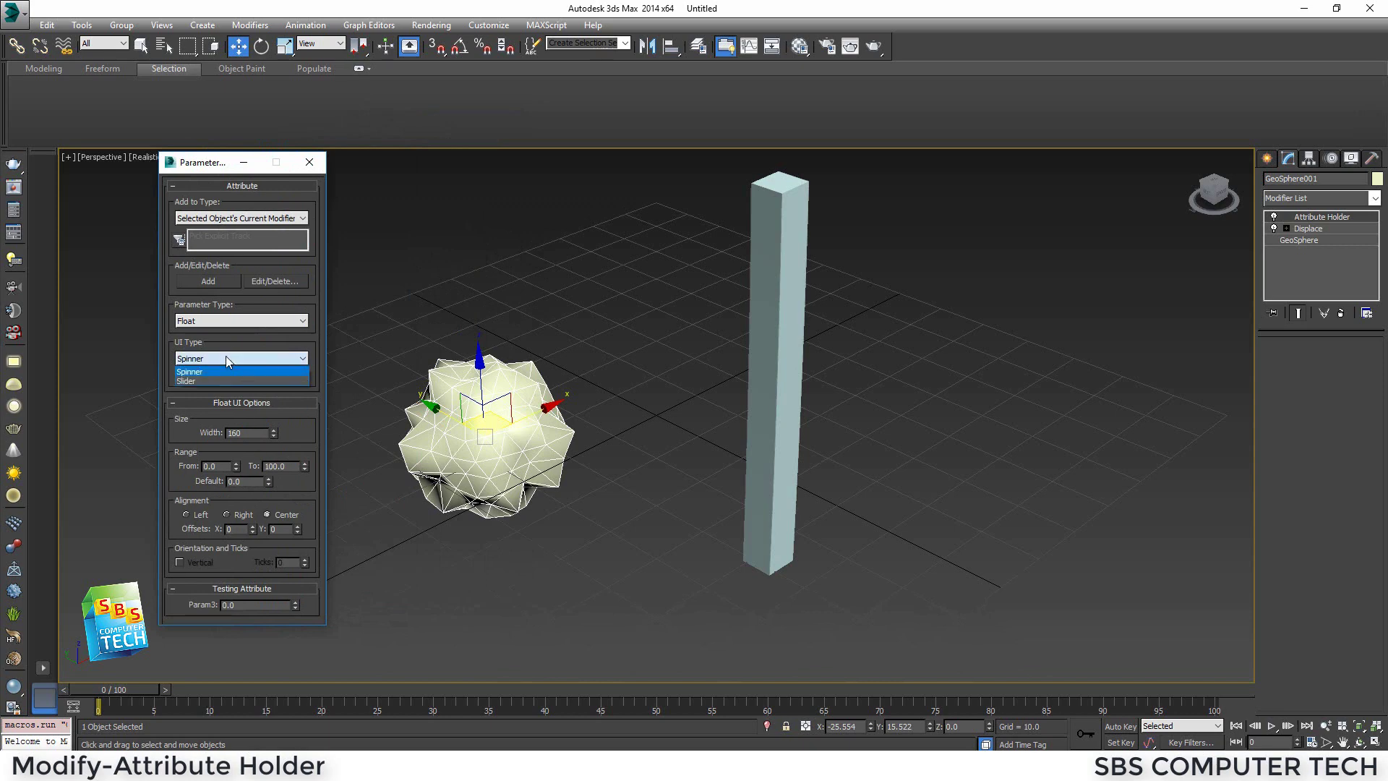
{"action": "left_click", "coordinate": [210, 382]}
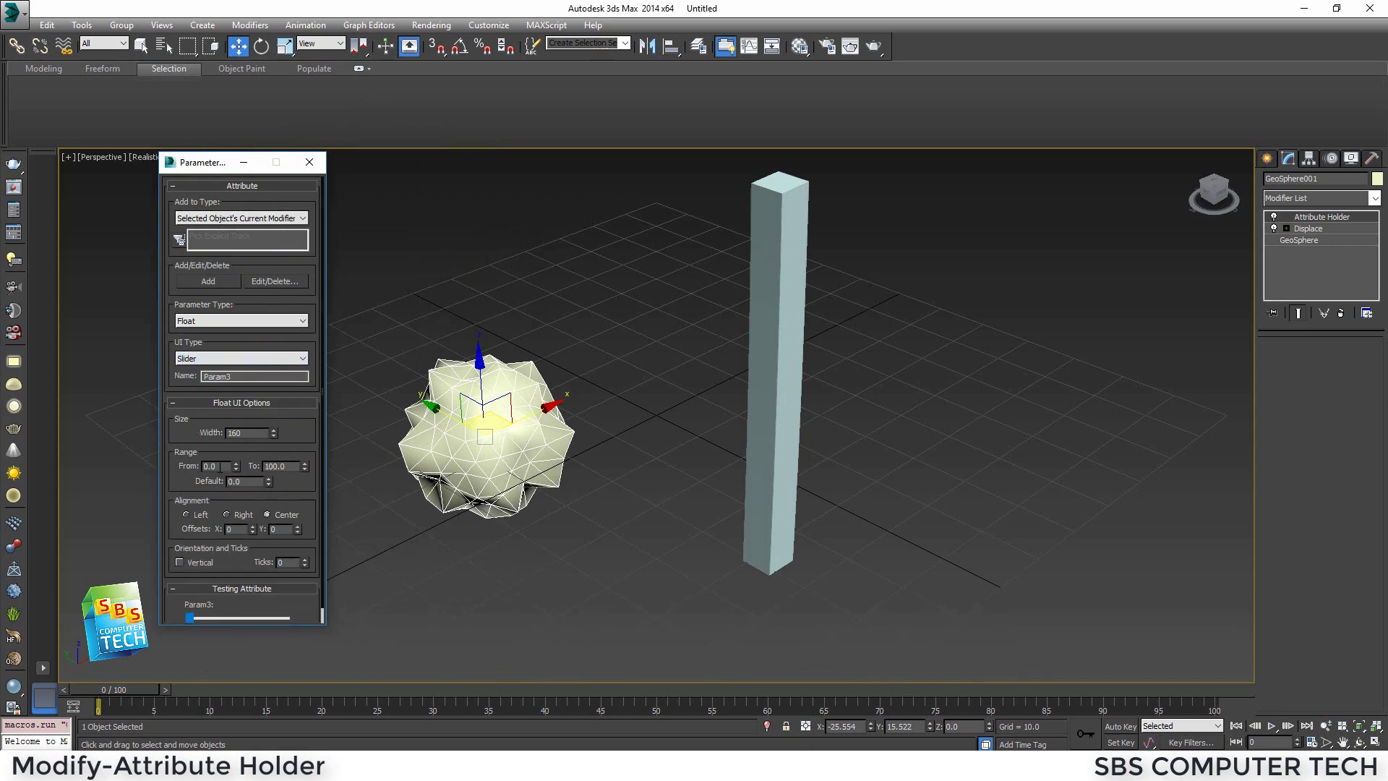
{"action": "double_click", "coordinate": [220, 466]}
{"action": "type", "text": "-100"}
{"action": "key", "text": "Return"}
{"action": "double_click", "coordinate": [242, 377]}
{"action": "left_click", "coordinate": [207, 282]}
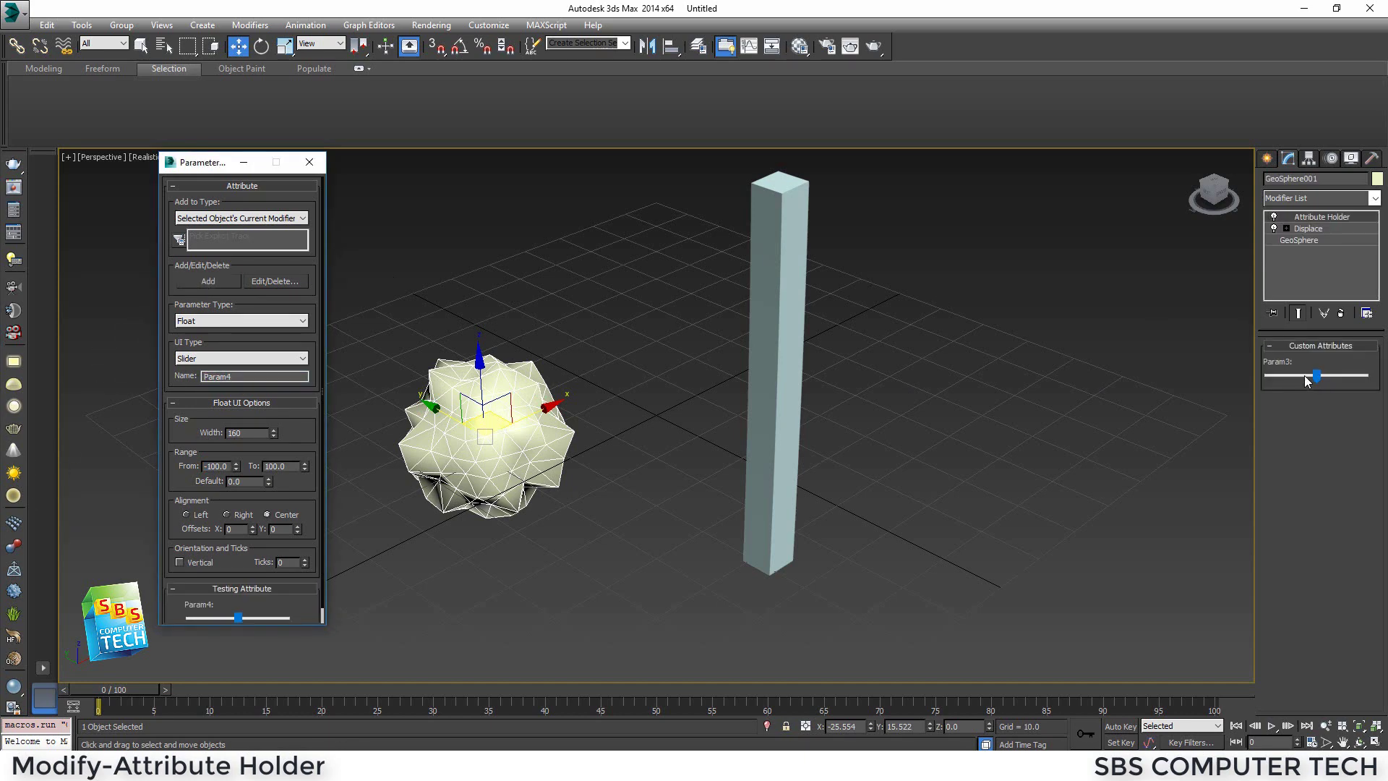
- Start wiring the geosphere's Attribute Holder custom attribute Param3 to the Strength parameter of its Displace modifier
{"action": "right_click", "coordinate": [553, 412]}
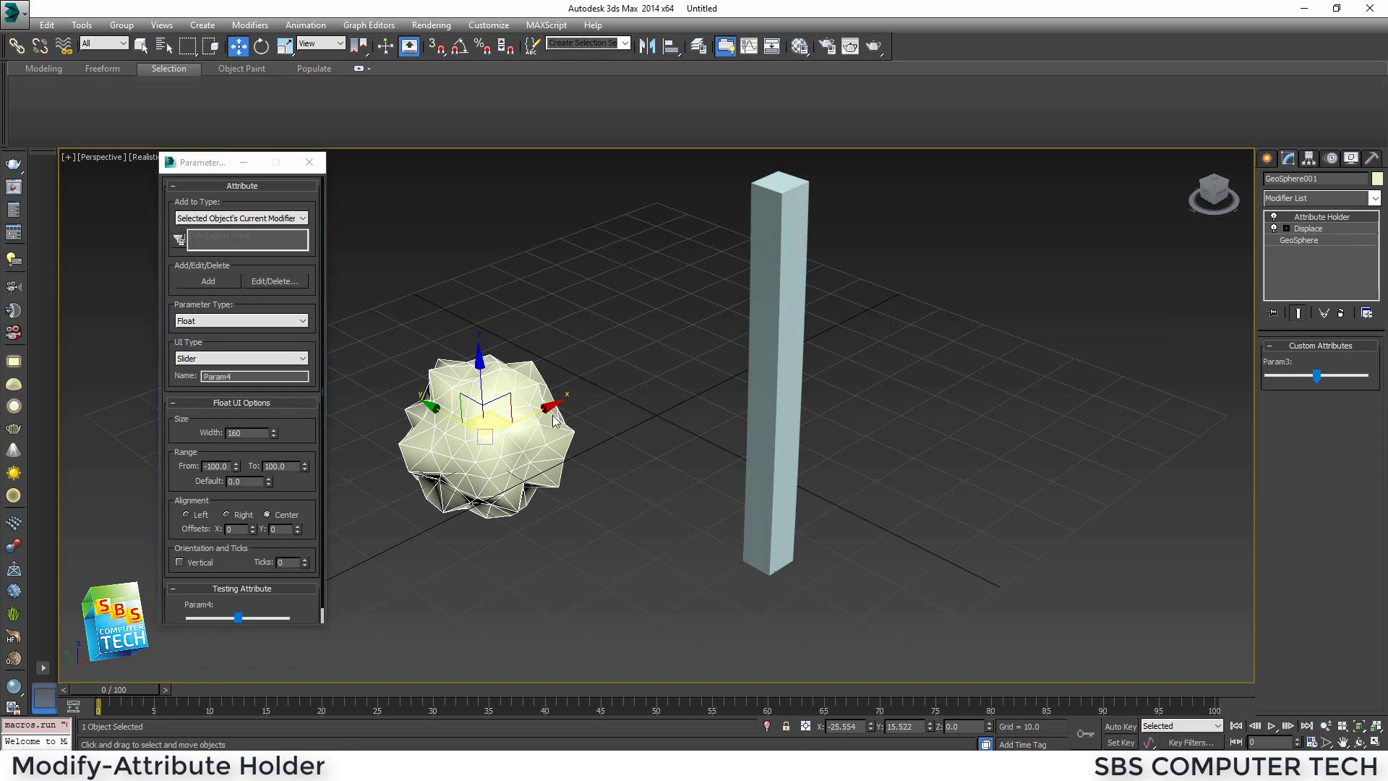
{"action": "left_click", "coordinate": [608, 533]}
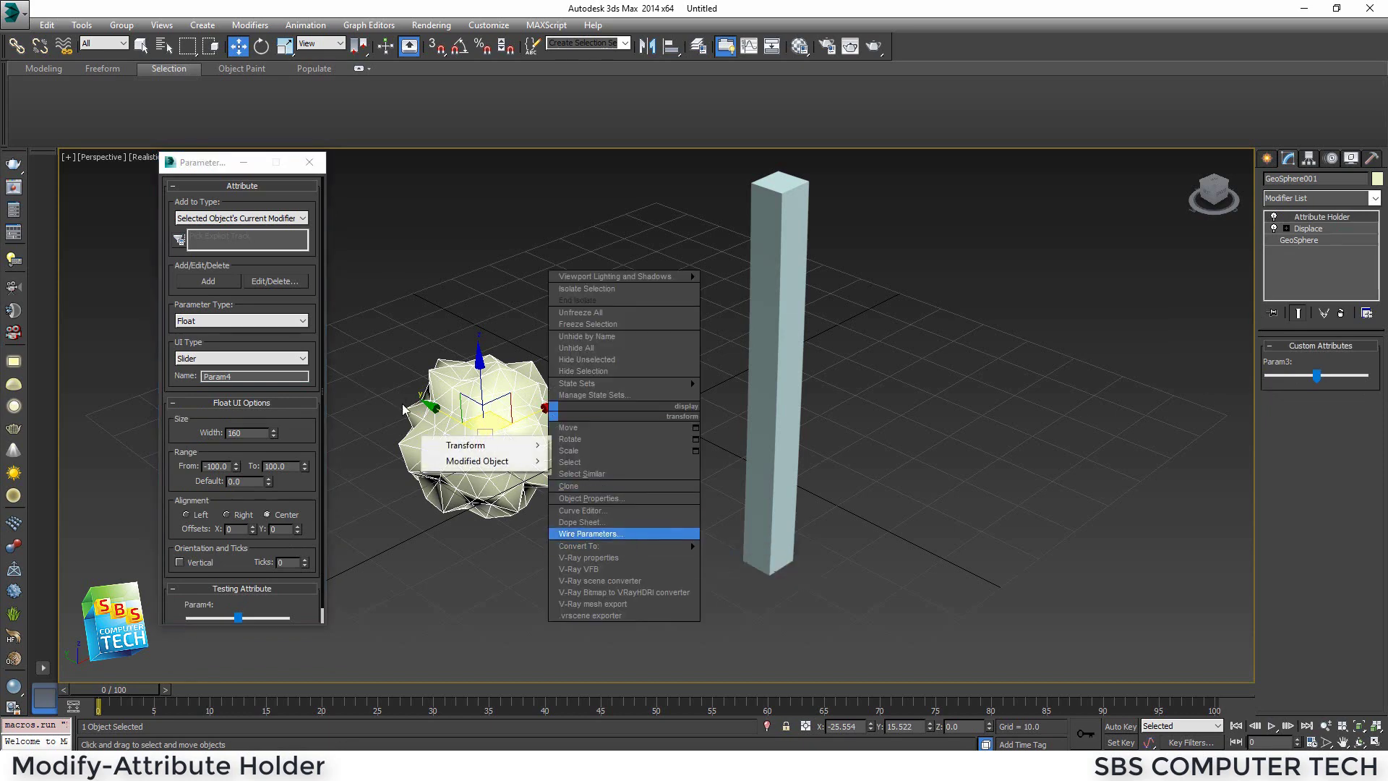
{"action": "mouse_move", "coordinate": [460, 472]}
{"action": "mouse_move", "coordinate": [622, 461]}
{"action": "mouse_move", "coordinate": [752, 461]}
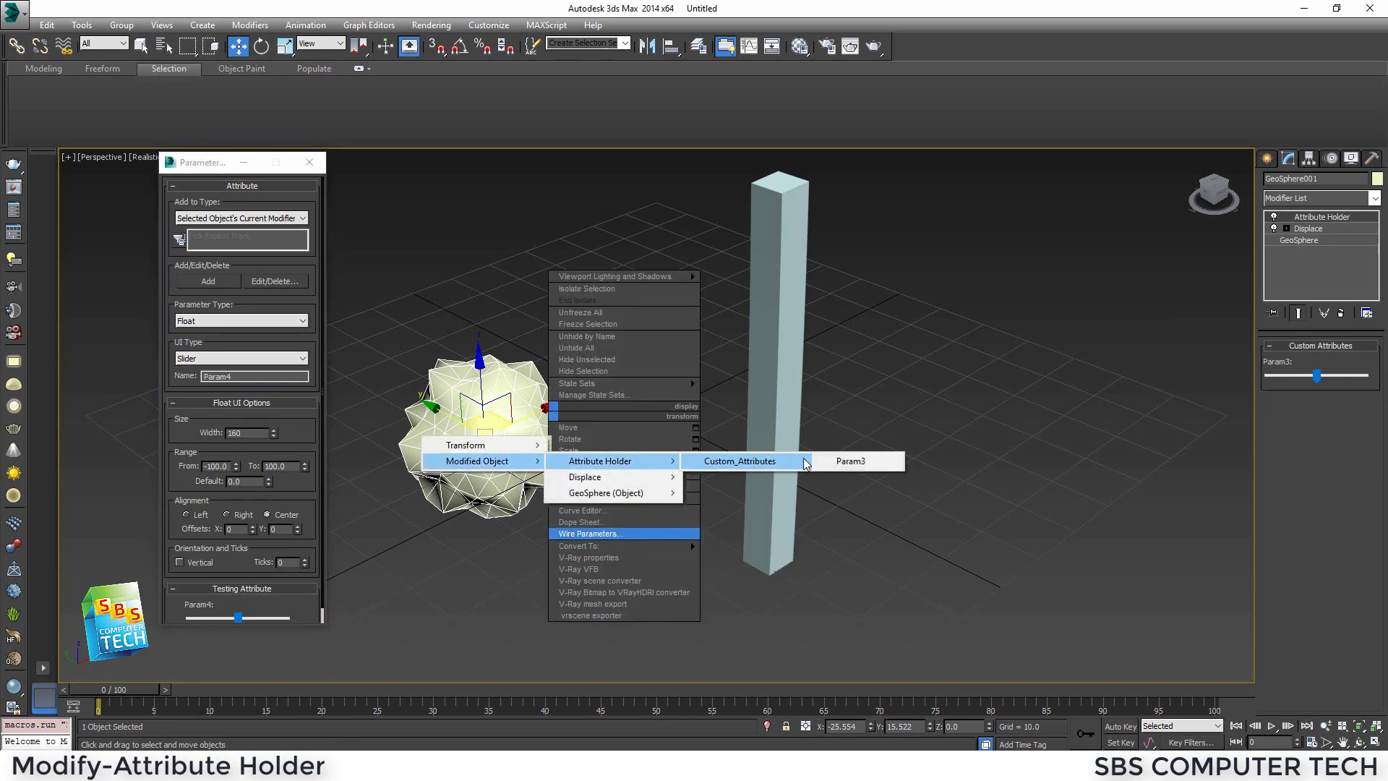
{"action": "left_click", "coordinate": [873, 464]}
{"action": "left_click", "coordinate": [510, 388]}
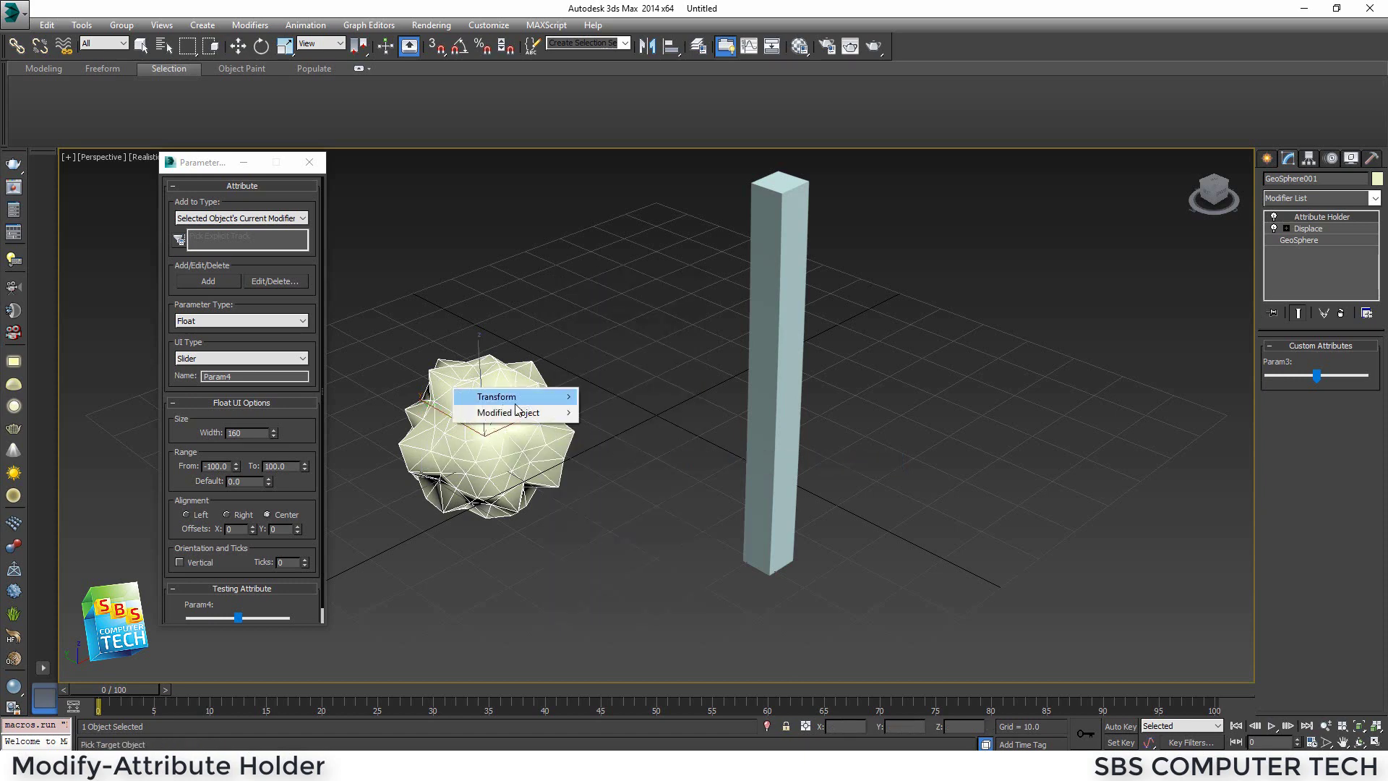
{"action": "mouse_move", "coordinate": [581, 419]}
{"action": "mouse_move", "coordinate": [656, 430]}
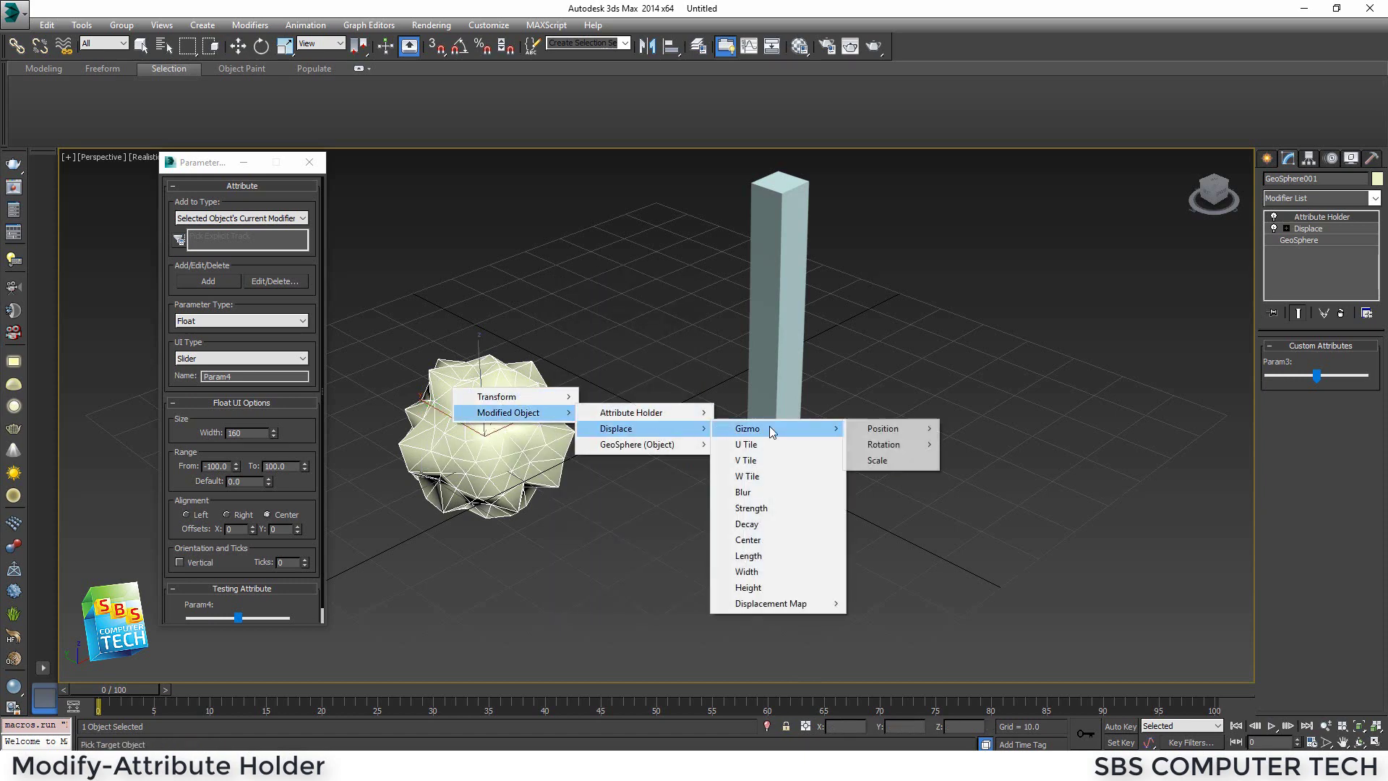
{"action": "left_click", "coordinate": [766, 509]}
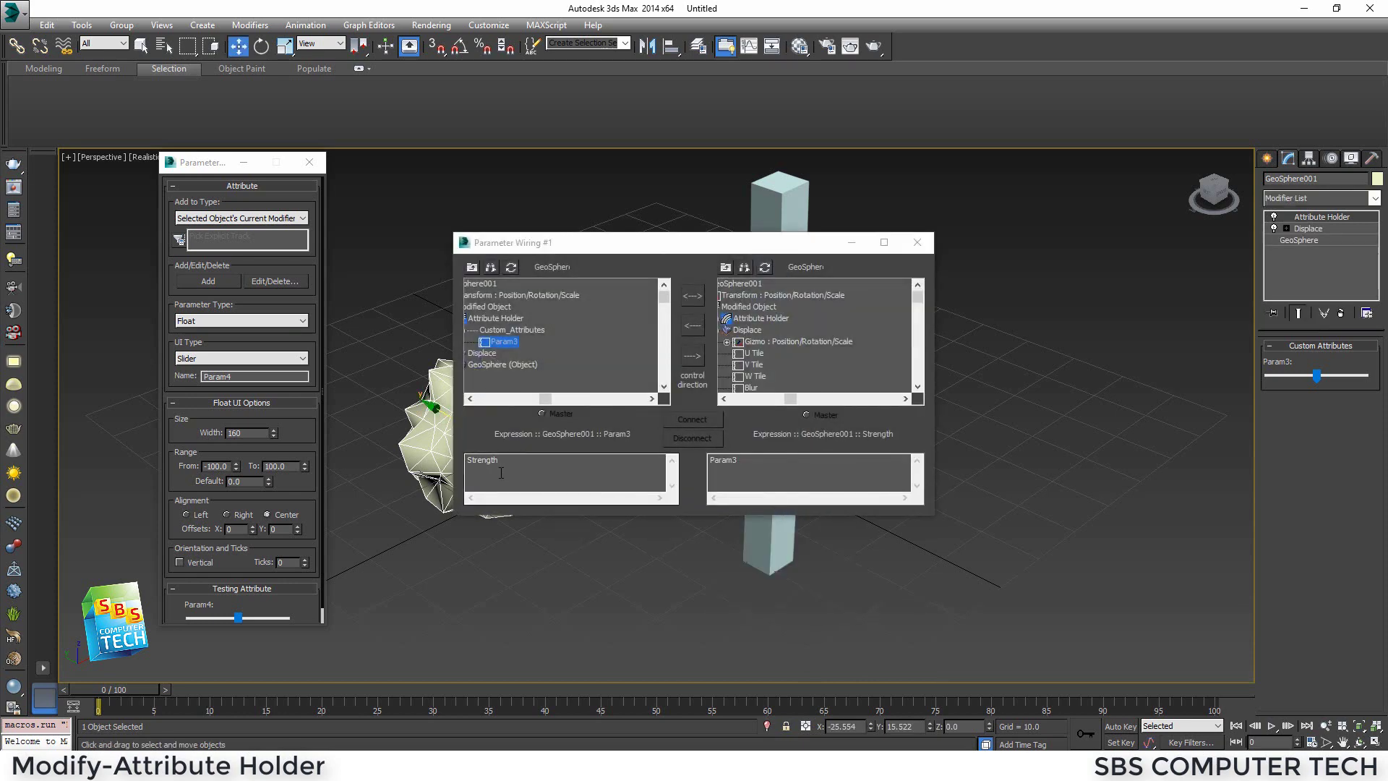
- Connect the wiring one way so that Param3 controls the Displace Strength, and close the Parameter Wiring dialog
{"action": "double_click", "coordinate": [500, 473]}
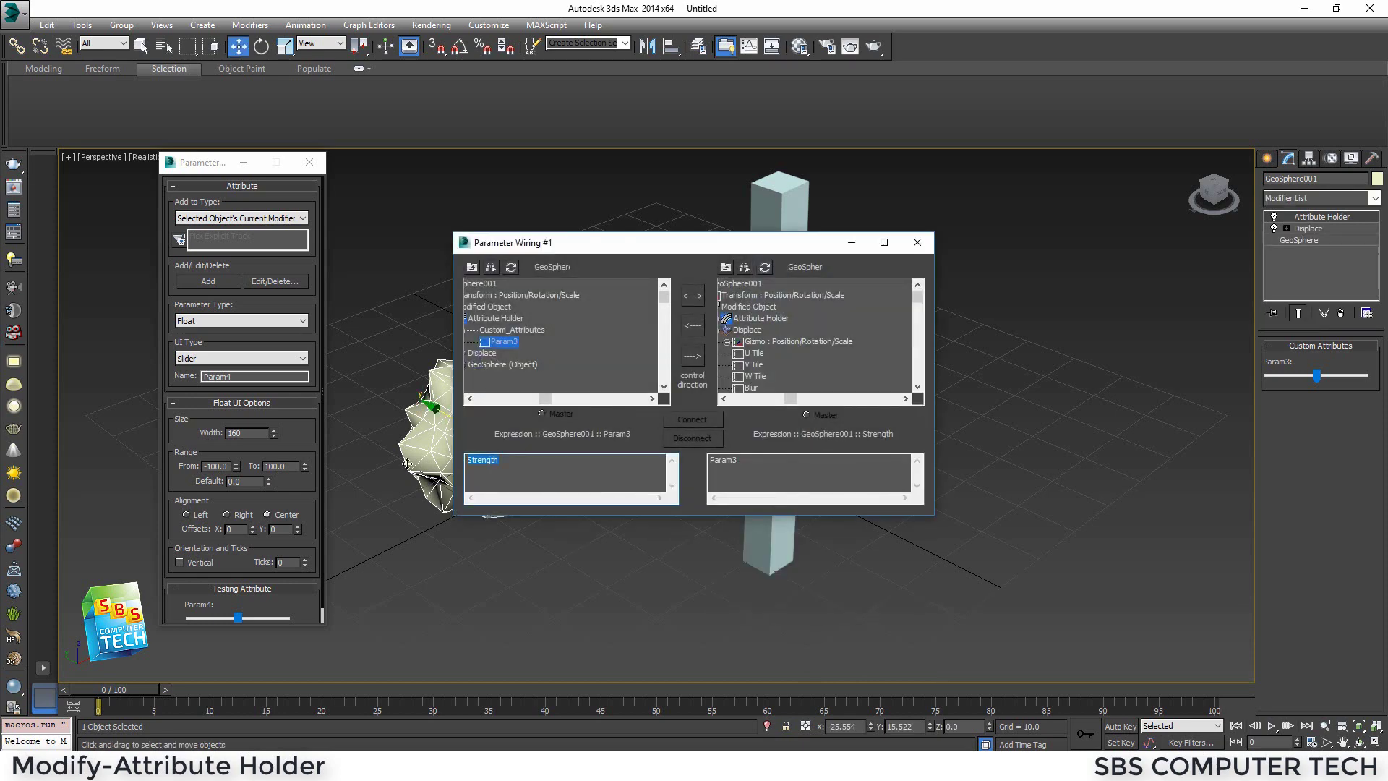
{"action": "left_click", "coordinate": [692, 356]}
{"action": "left_click", "coordinate": [691, 418]}
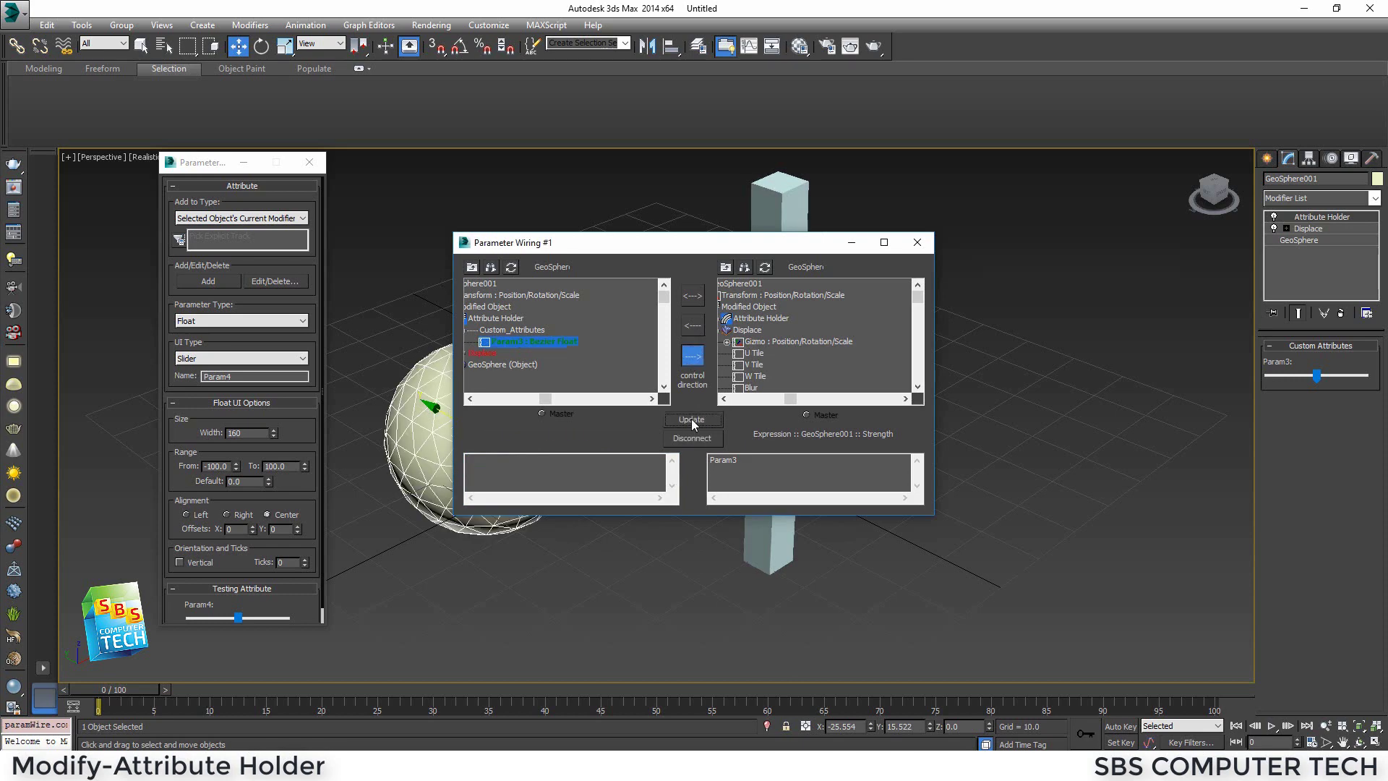
{"action": "left_click", "coordinate": [917, 242]}
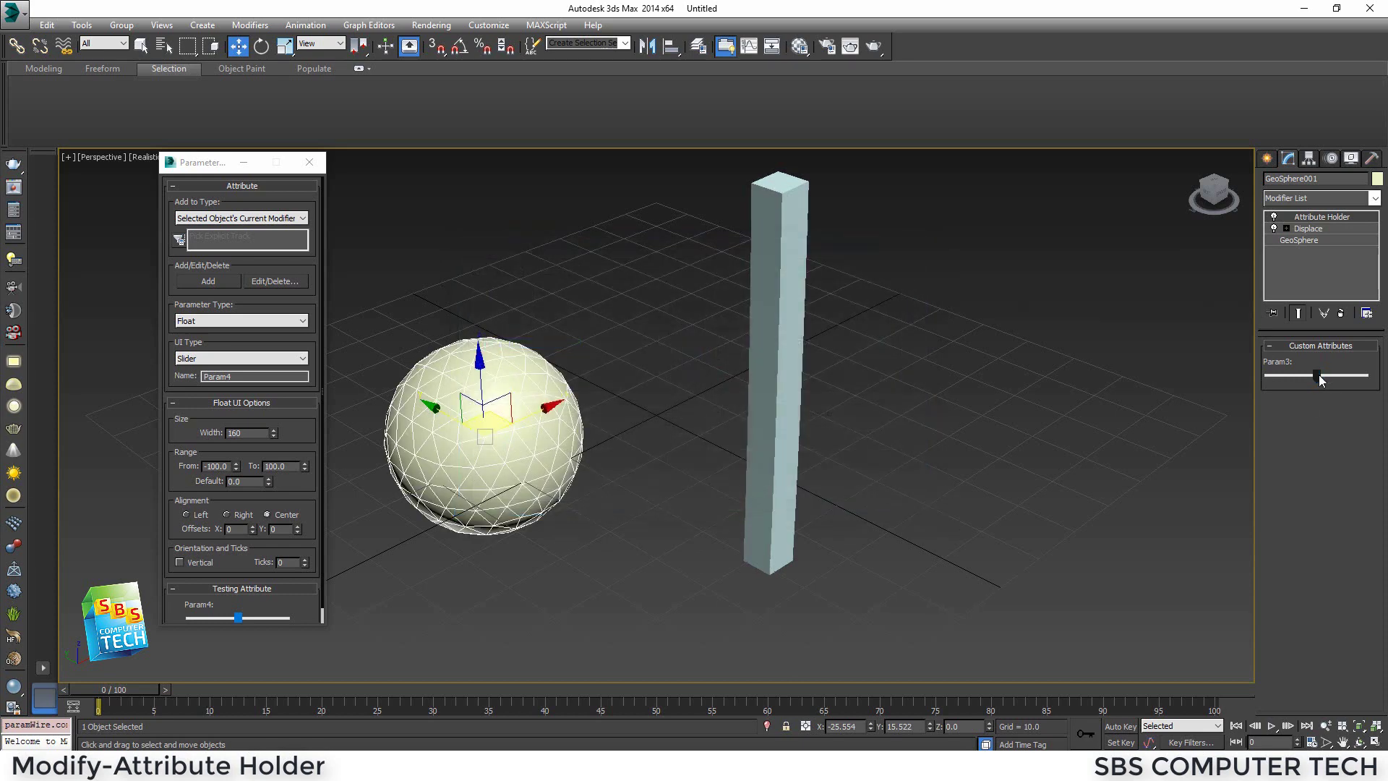
- Vary the geosphere's displacement with the Param3 slider, leaving it slightly below the middle, and close the Parameter Editor
{"action": "mouse_move", "coordinate": [1316, 375]}
{"action": "left_mouse_down"}
{"action": "mouse_move", "coordinate": [1297, 375]}
{"action": "mouse_move", "coordinate": [1376, 372]}
{"action": "mouse_move", "coordinate": [1295, 377]}
{"action": "mouse_move", "coordinate": [1316, 372]}
{"action": "left_mouse_up"}
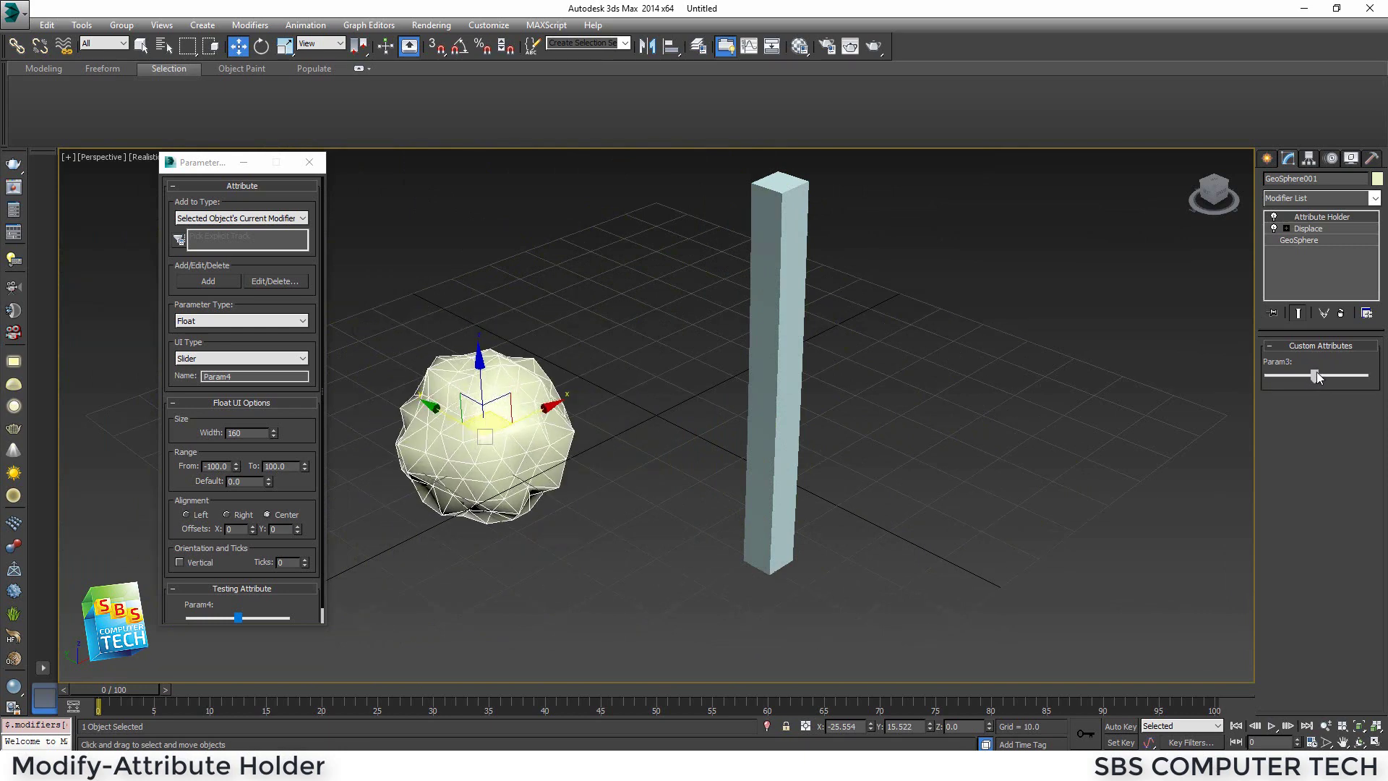
{"action": "left_click", "coordinate": [309, 162]}
- Exit 3ds Max
{"action": "left_click", "coordinate": [1376, 13]}
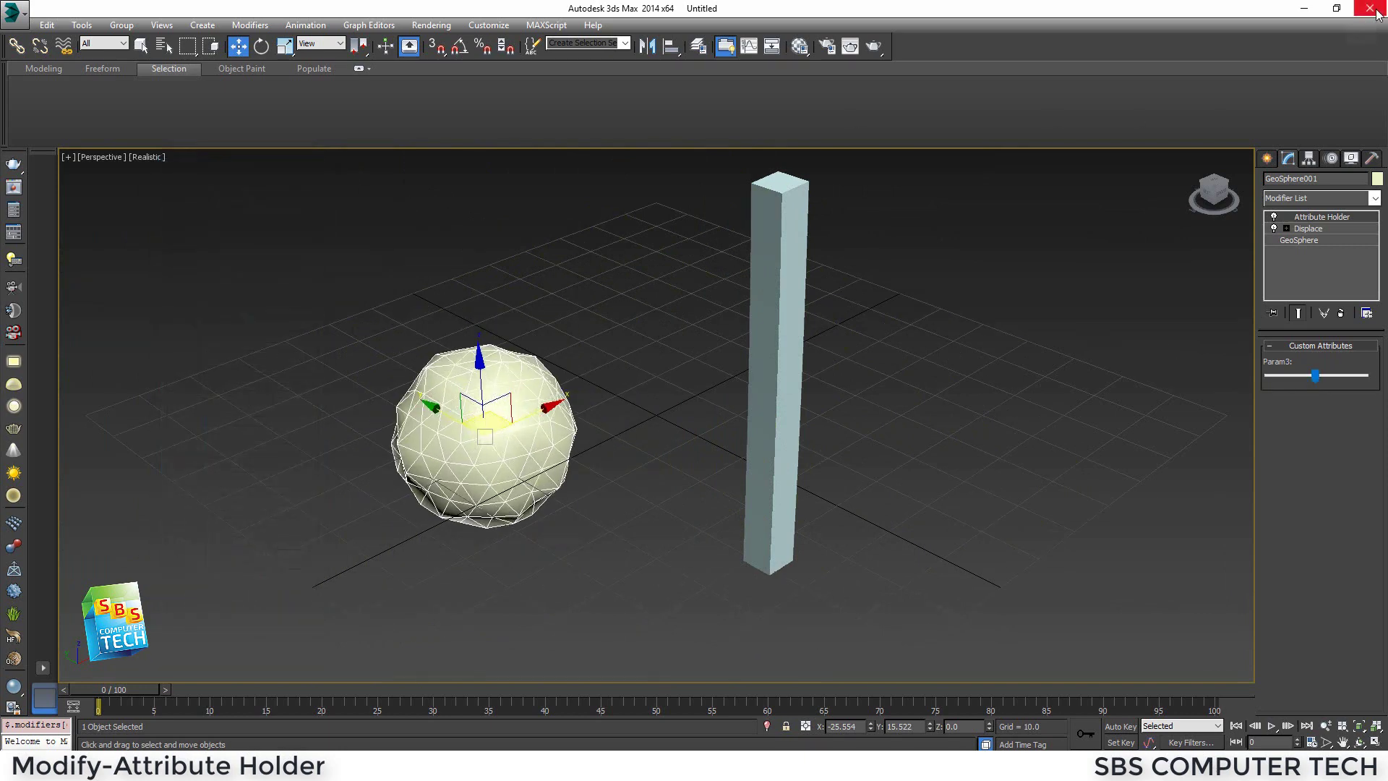
{"action": "left_click", "coordinate": [677, 405]}
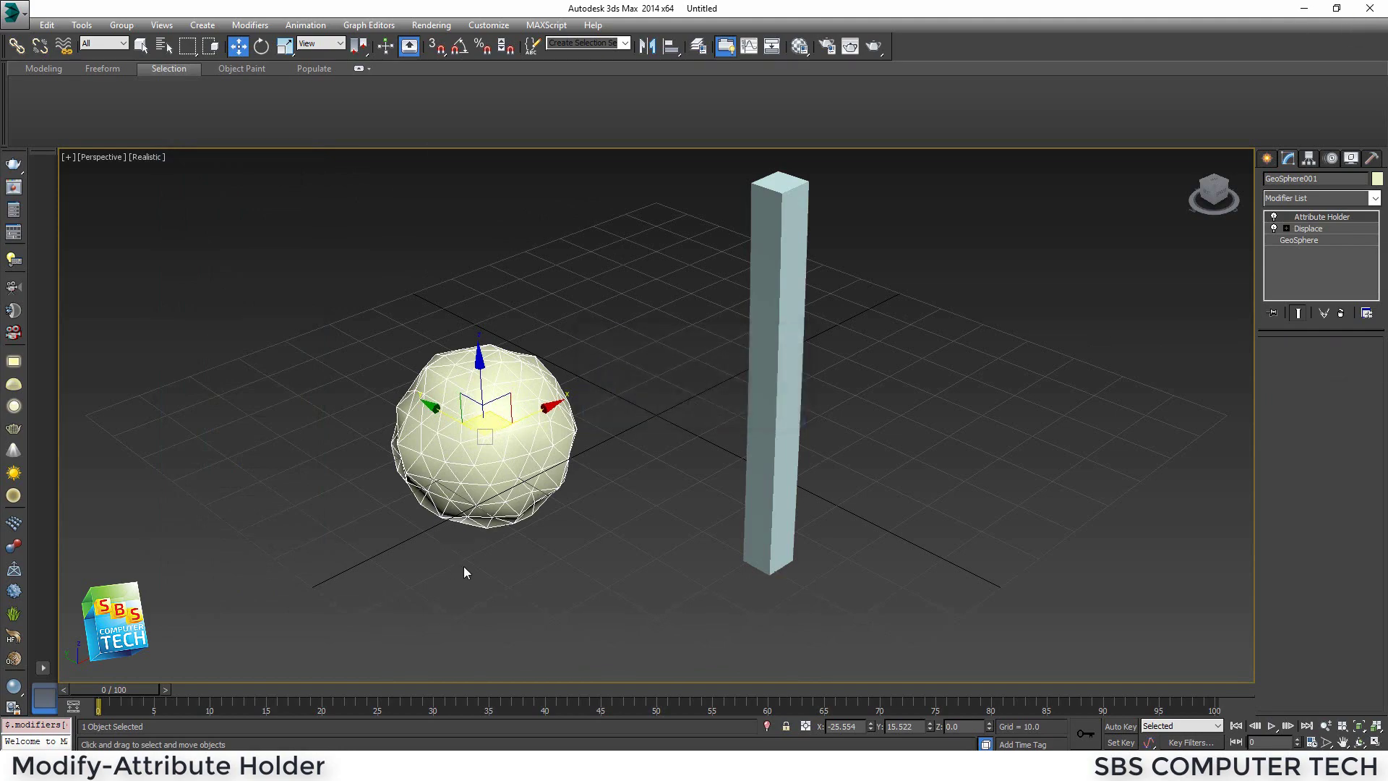